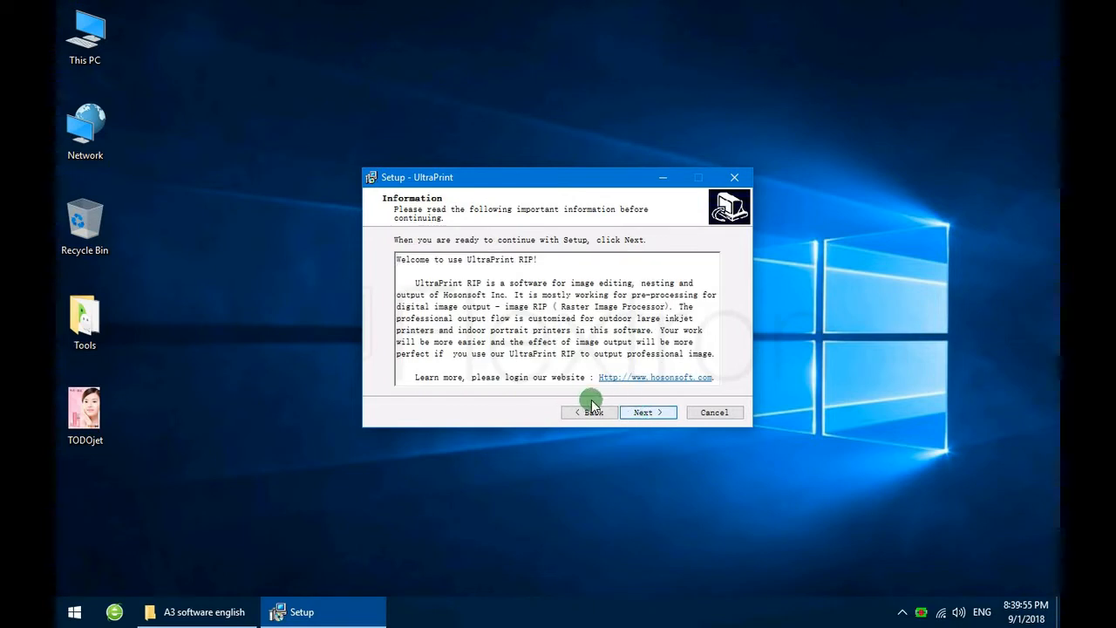
Install UltraPrint in C:\Program Files (x86)\UltraPrint with the UltraPrint Start Menu folder and no additional icons
click(651, 413)
click(650, 413)
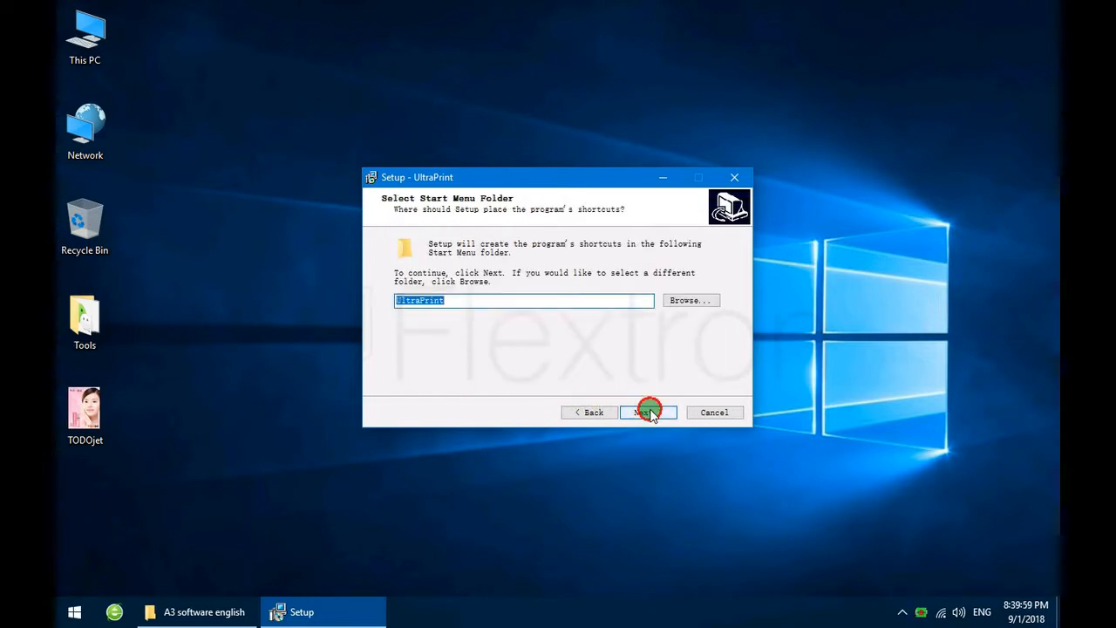
click(650, 413)
click(401, 298)
click(404, 283)
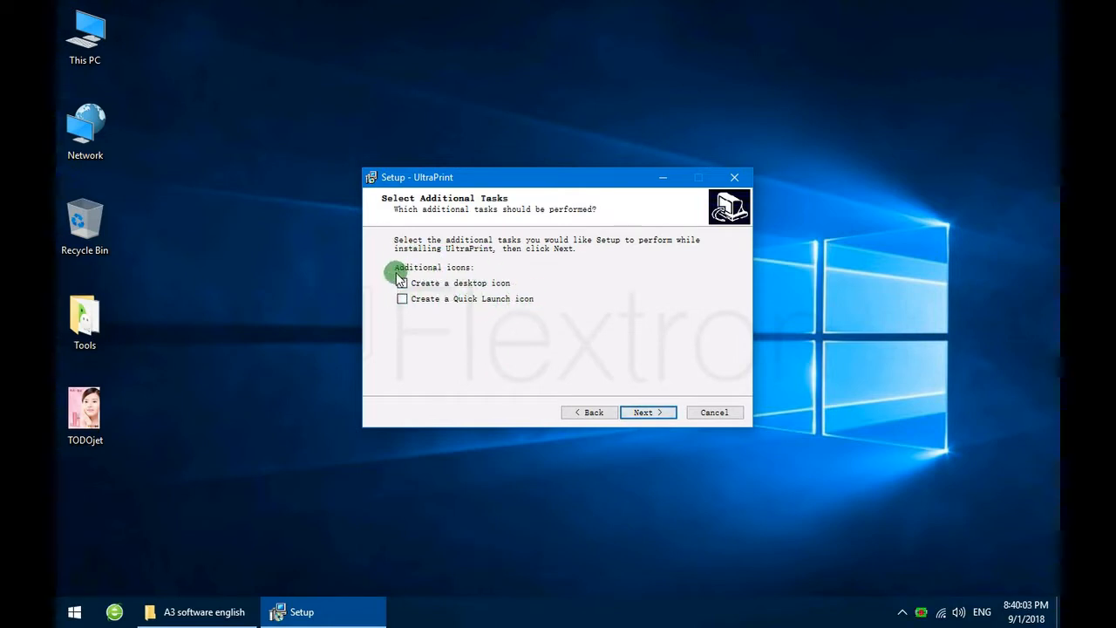
click(646, 416)
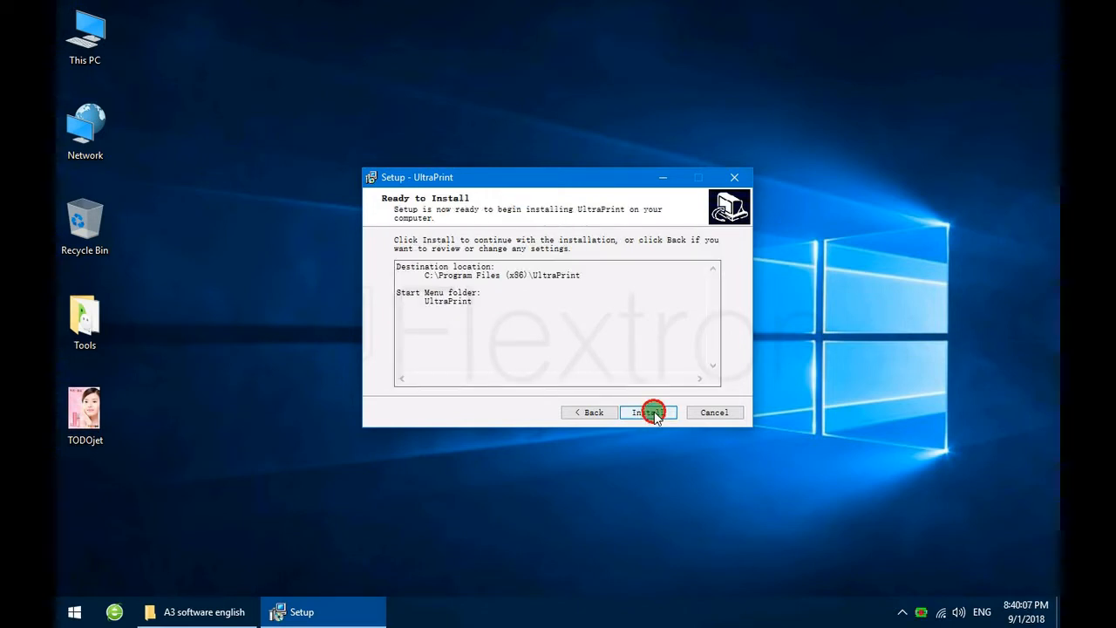
click(652, 413)
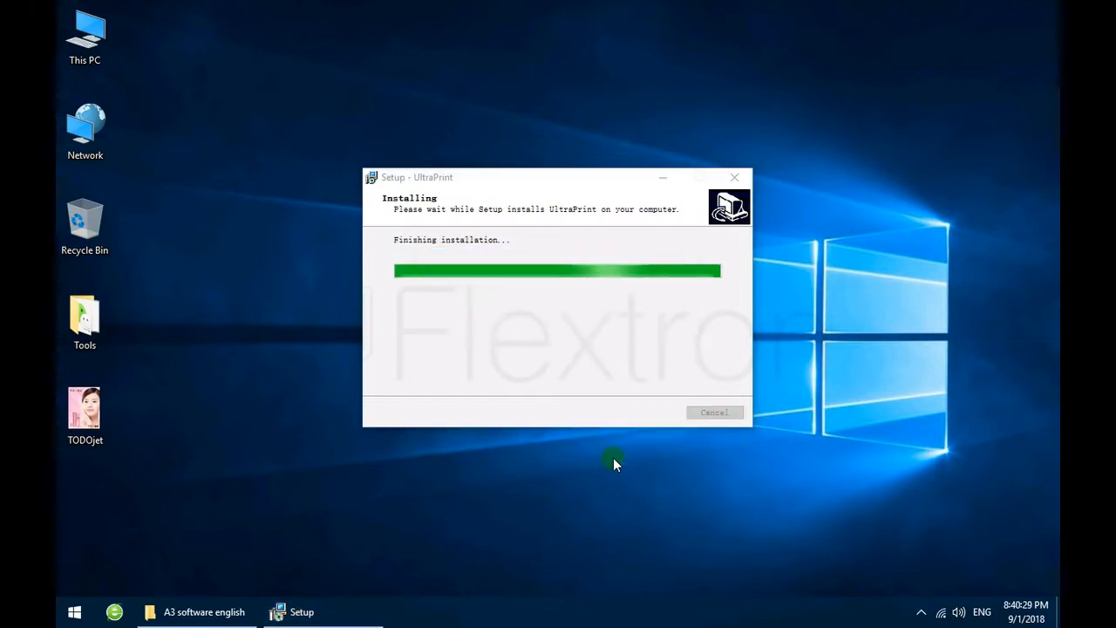
Accept the licence terms, install Microsoft Visual C++ 2008 Redistributable, and finish both setup wizards
click(615, 457)
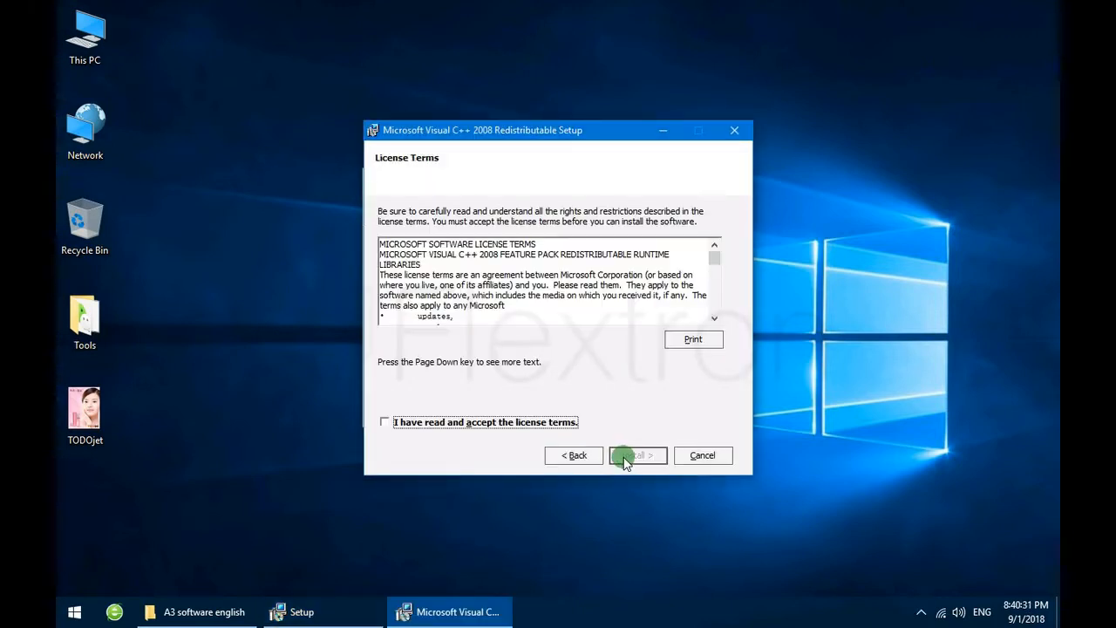
click(455, 423)
click(635, 455)
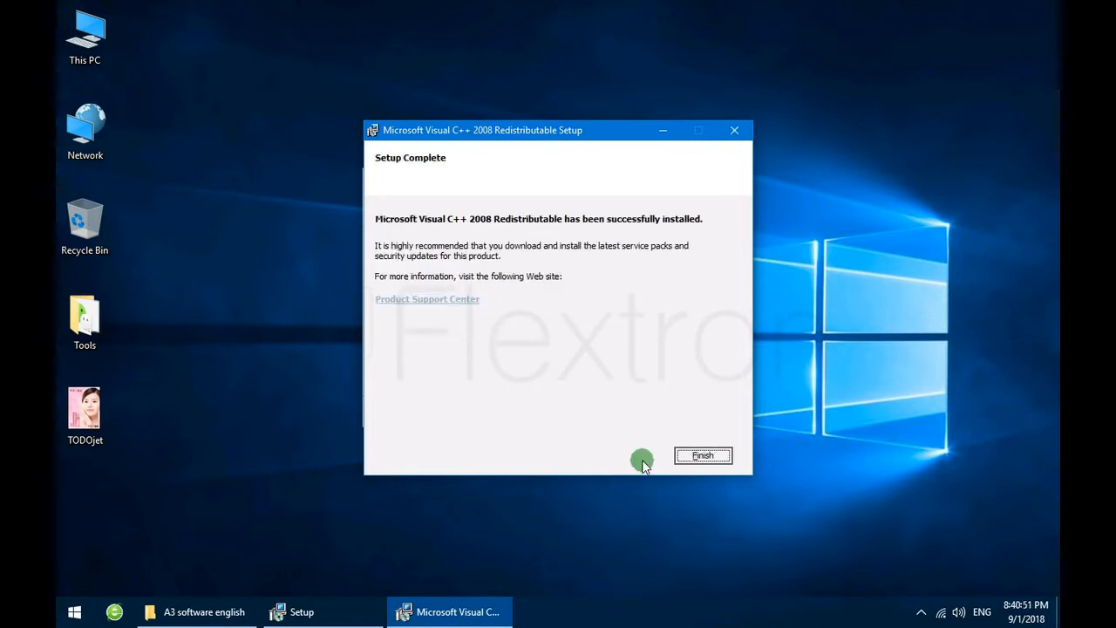
click(695, 457)
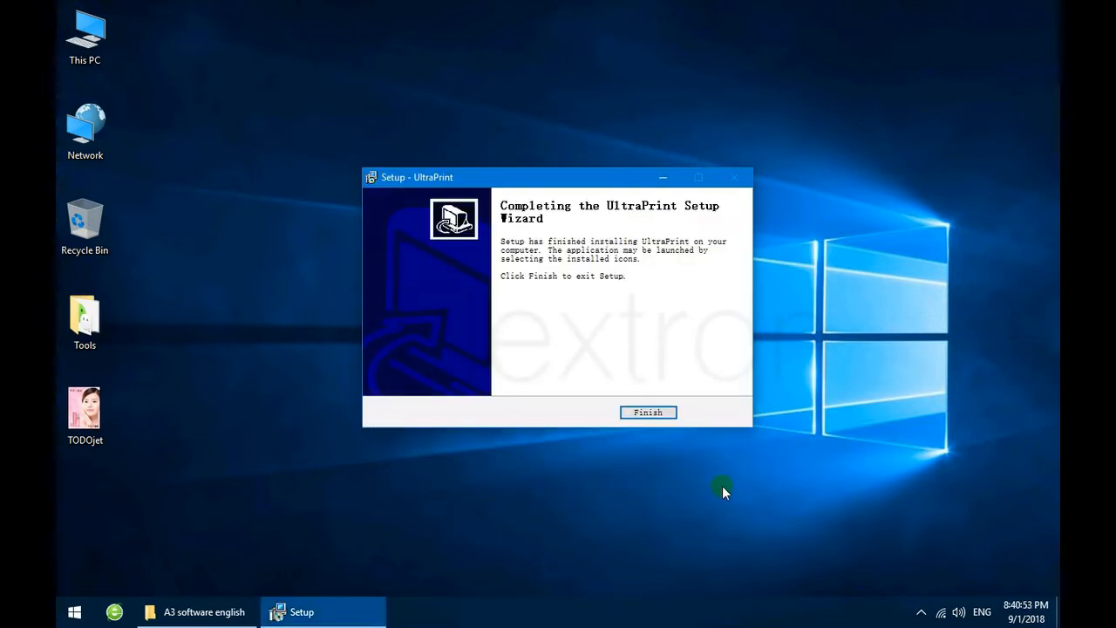
click(649, 417)
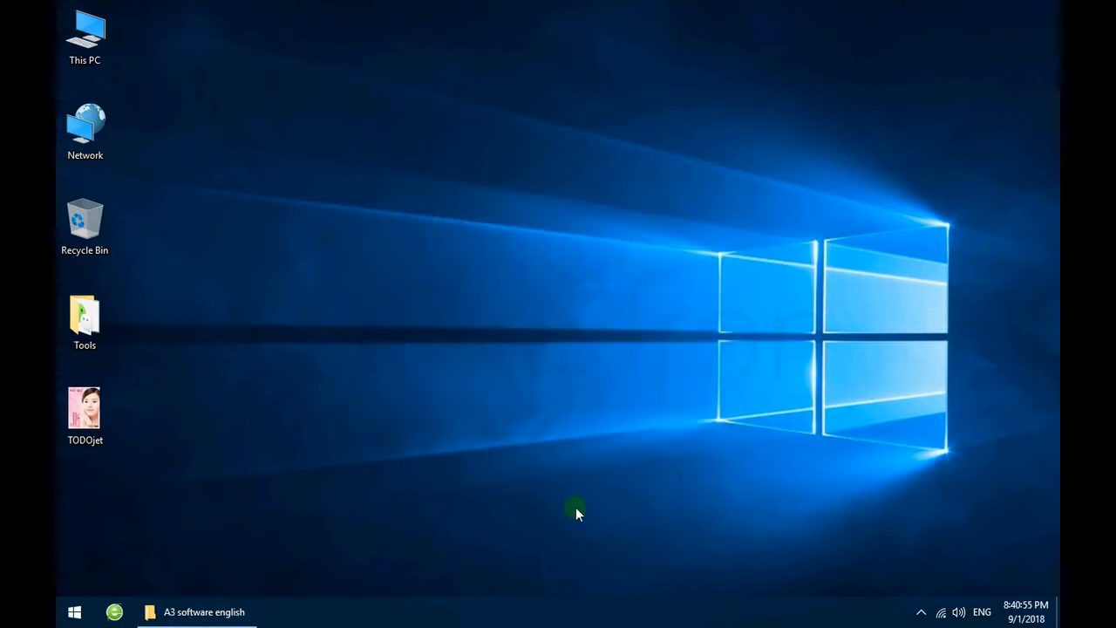
Create a desktop shortcut for the UltraPrint application located in the UltraPrint subfolder of A3 software english
click(233, 608)
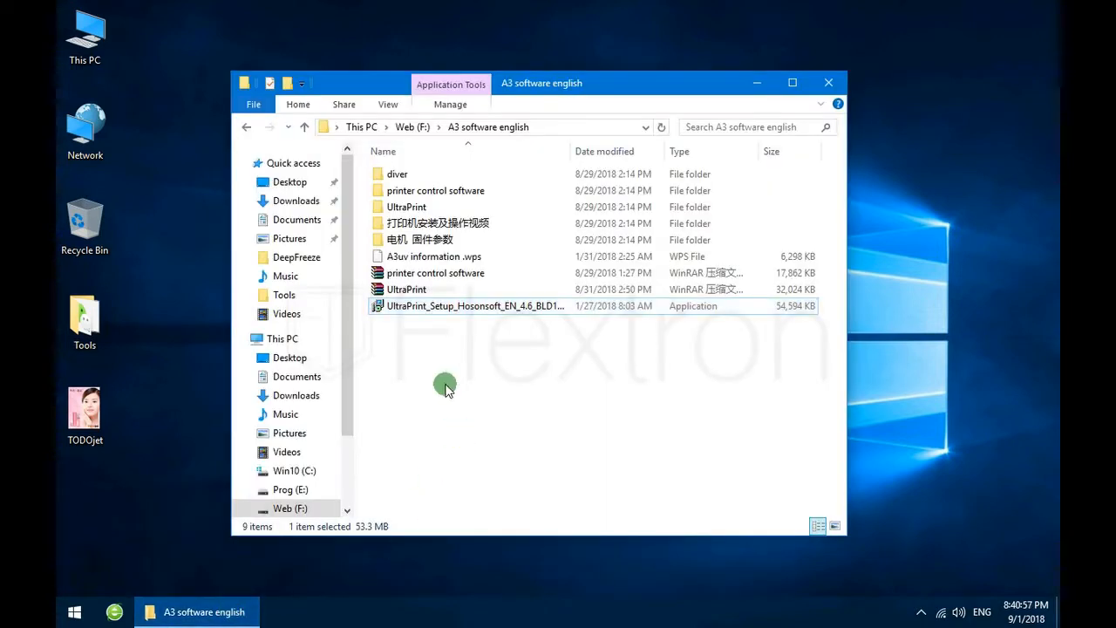
click(411, 207)
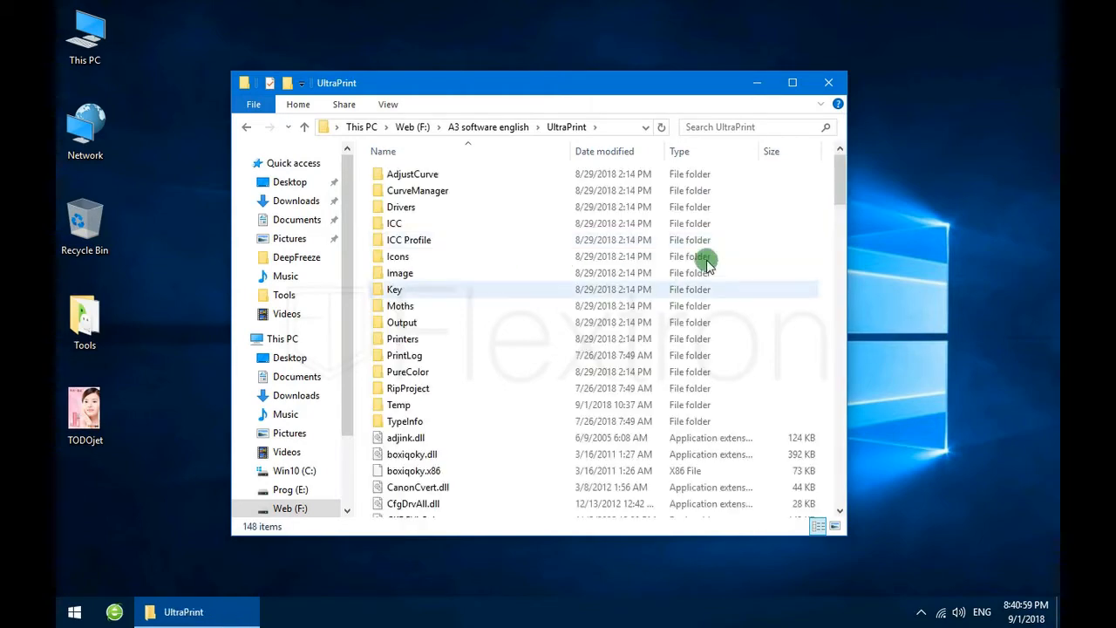
drag(841, 184, 777, 439)
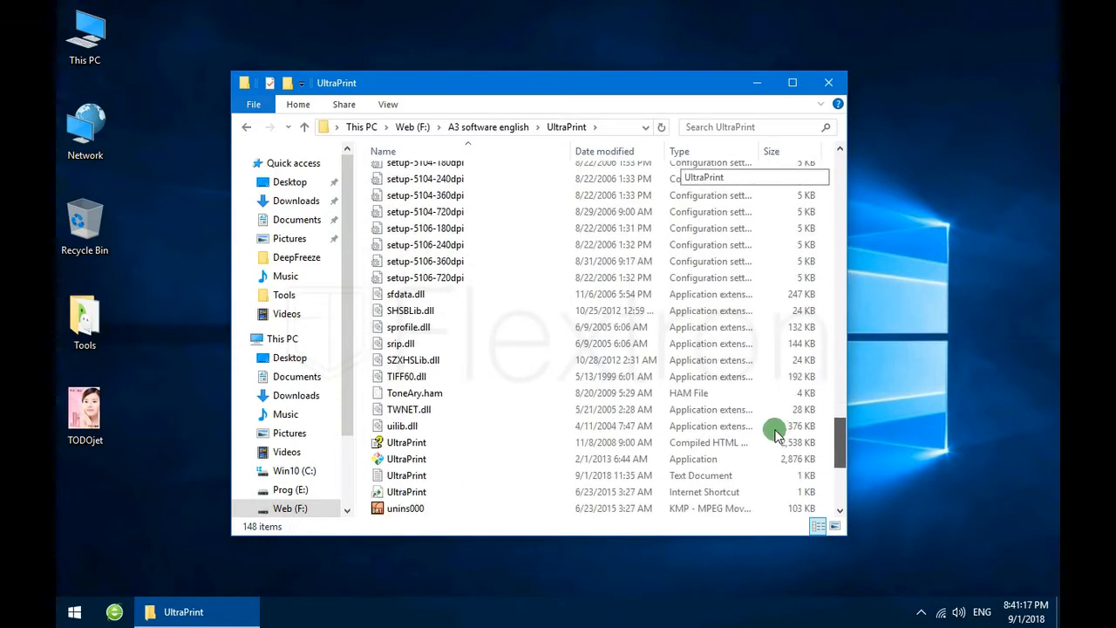
click(416, 475)
right_click(406, 462)
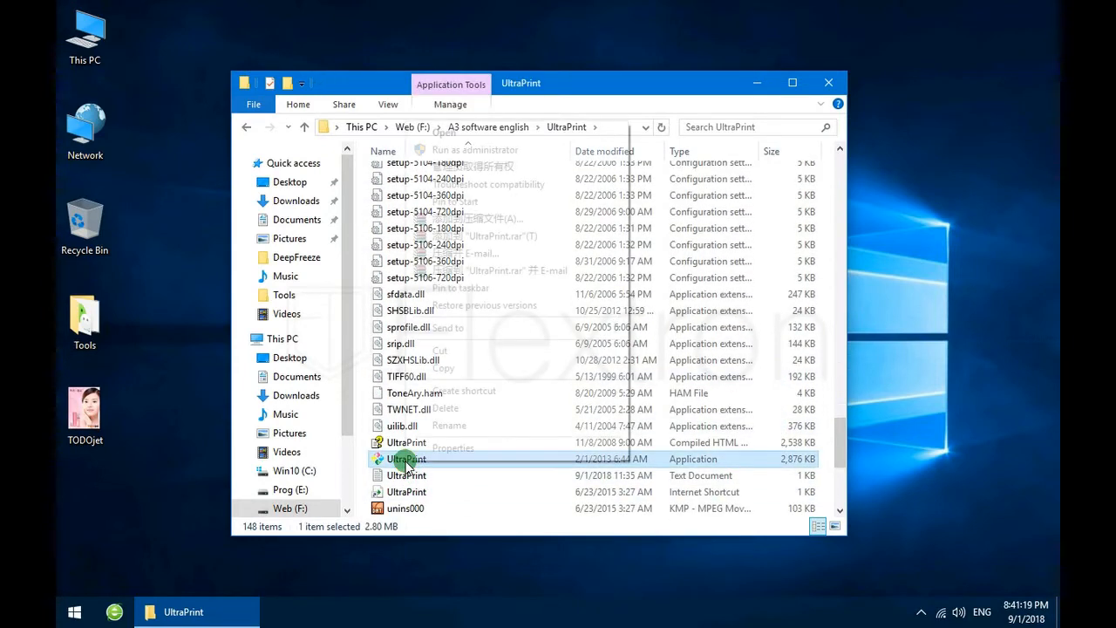
mouse_move(580, 327)
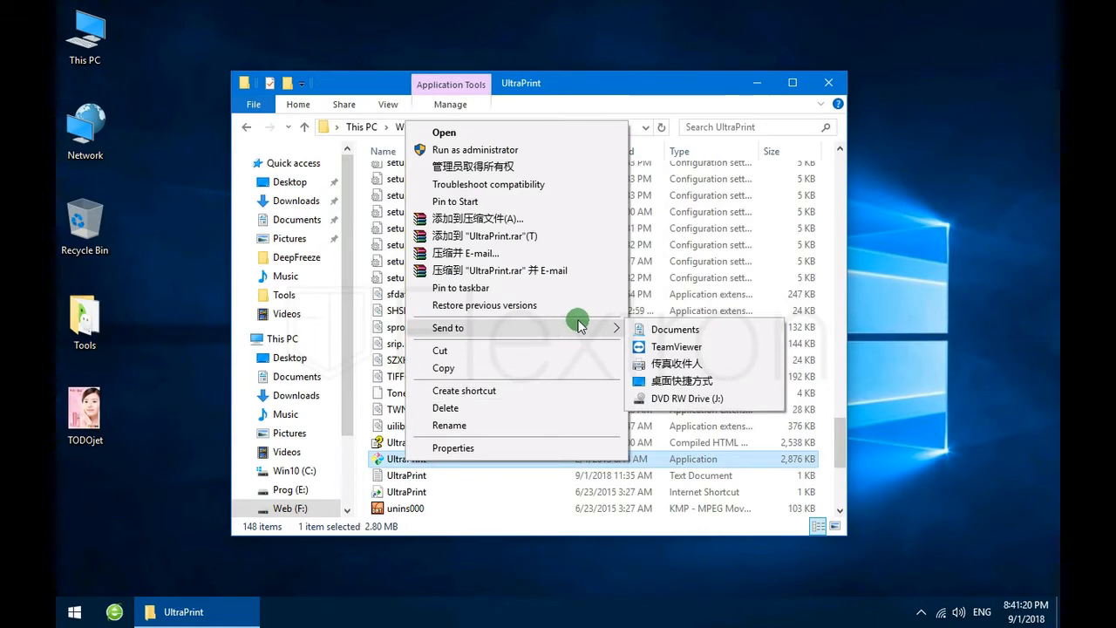
click(663, 381)
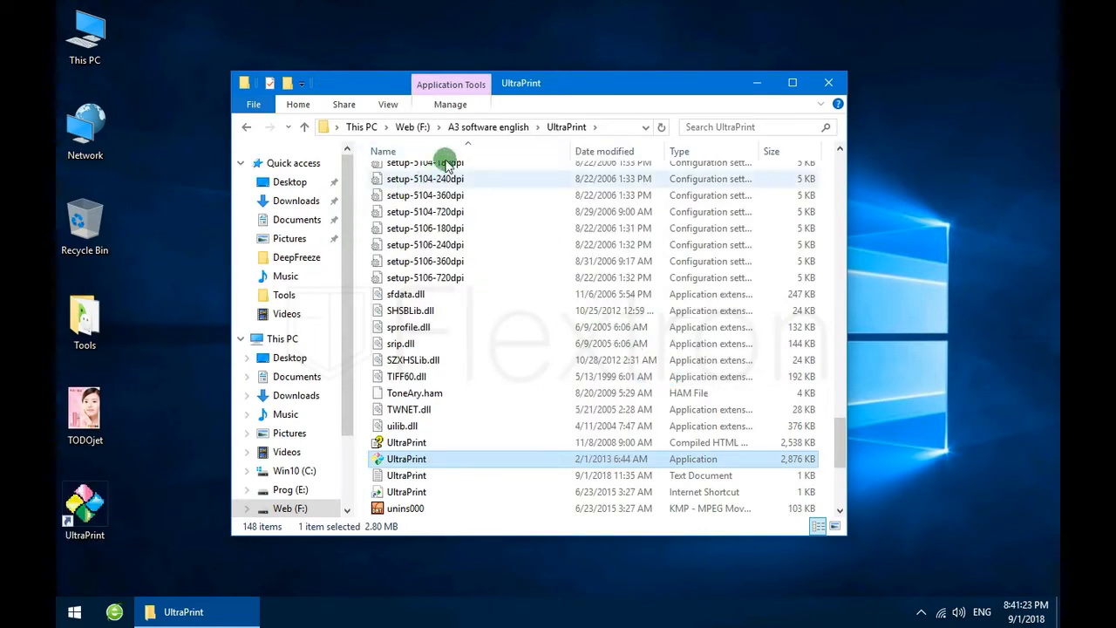
Return to the A3 software english folder, minimize its window, and launch UltraPrint from the desktop shortcut
click(483, 131)
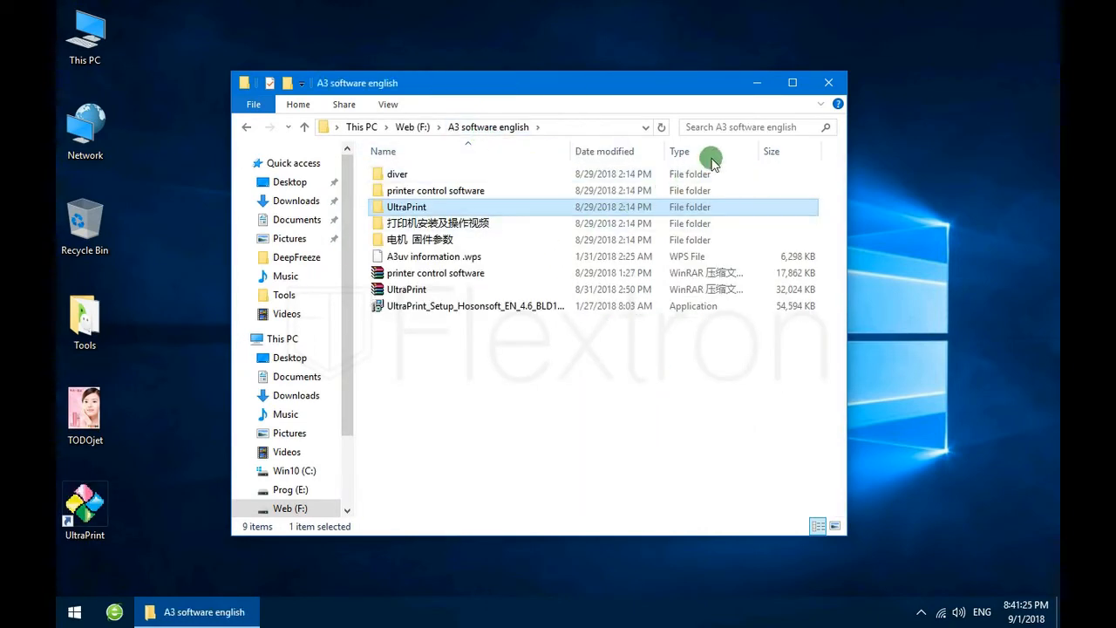
click(758, 84)
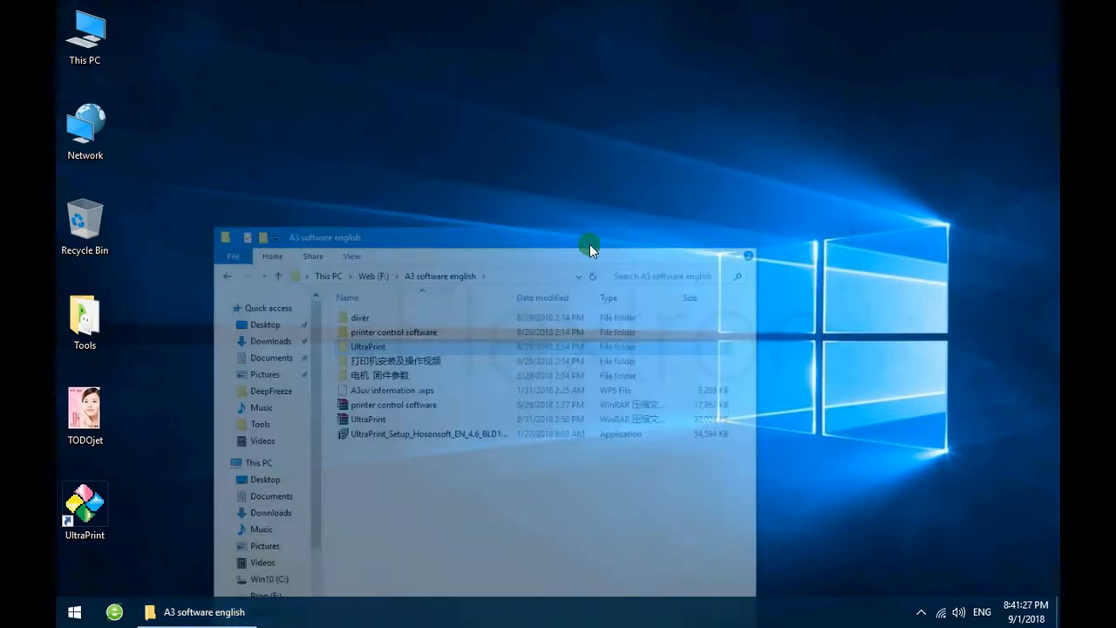
double_click(102, 504)
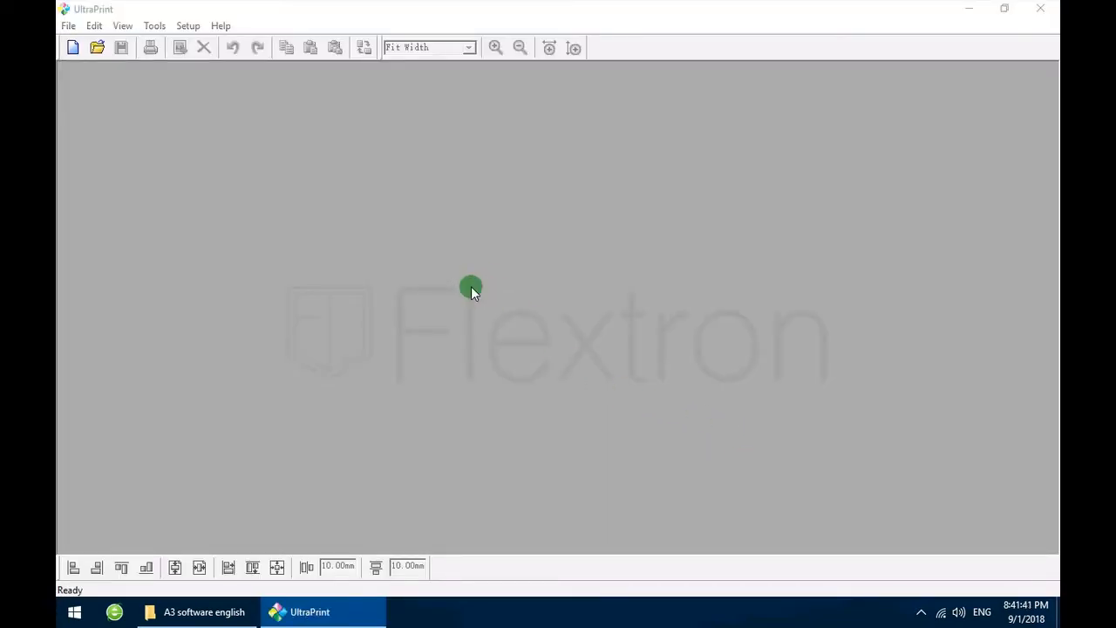
Configure the HSR800 printer with 720x1440 resolution, CMYK color mode and the FILE port, and make it the default printer
click(68, 28)
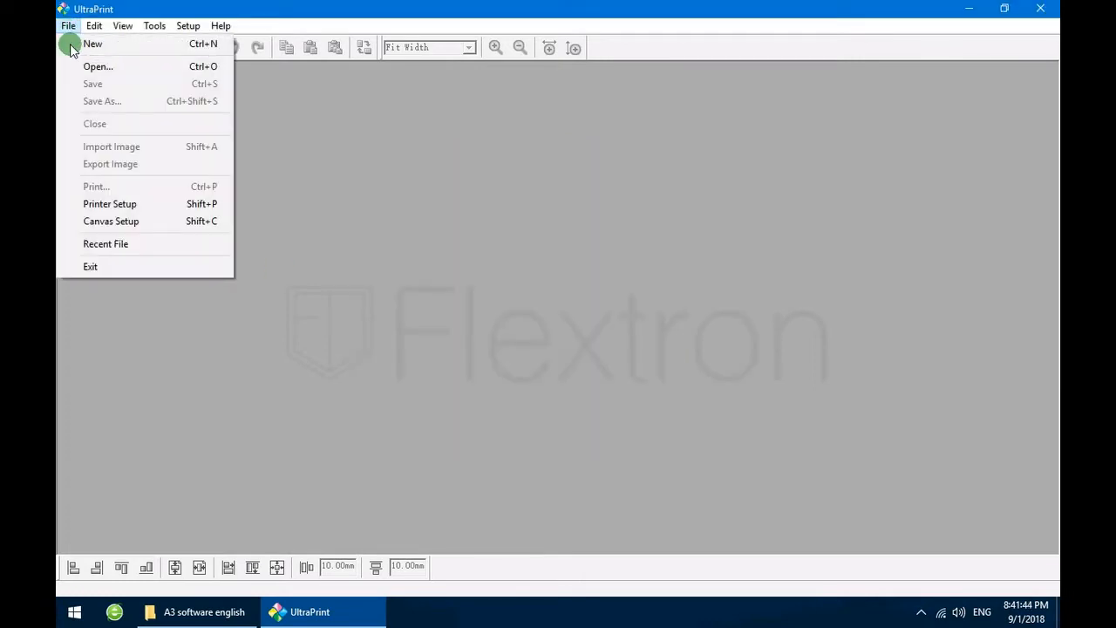
click(112, 203)
click(438, 255)
click(552, 382)
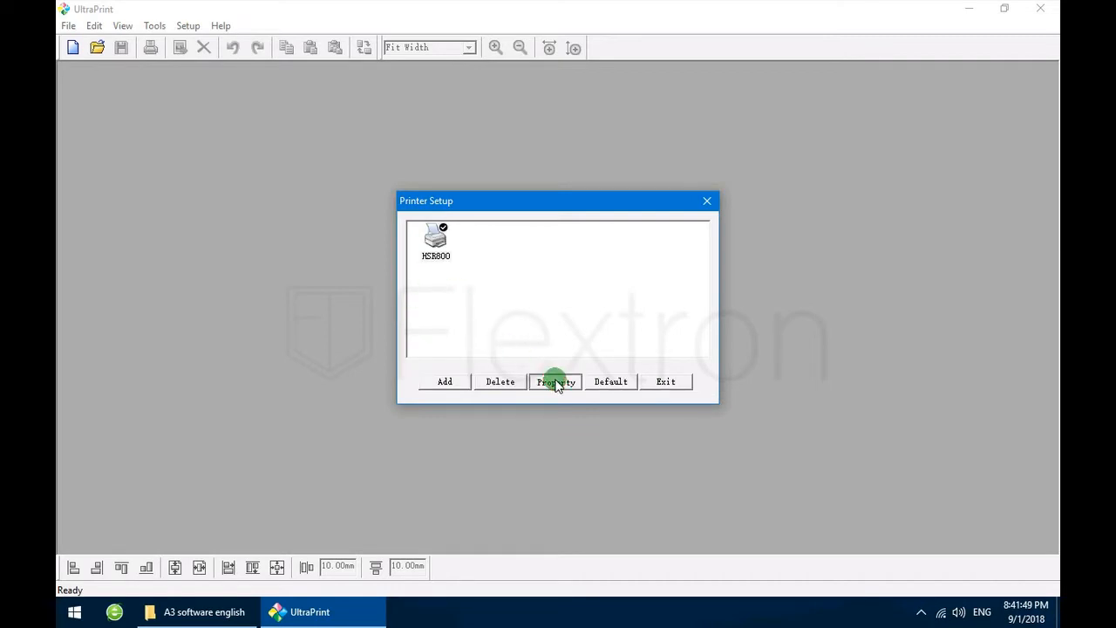
click(523, 333)
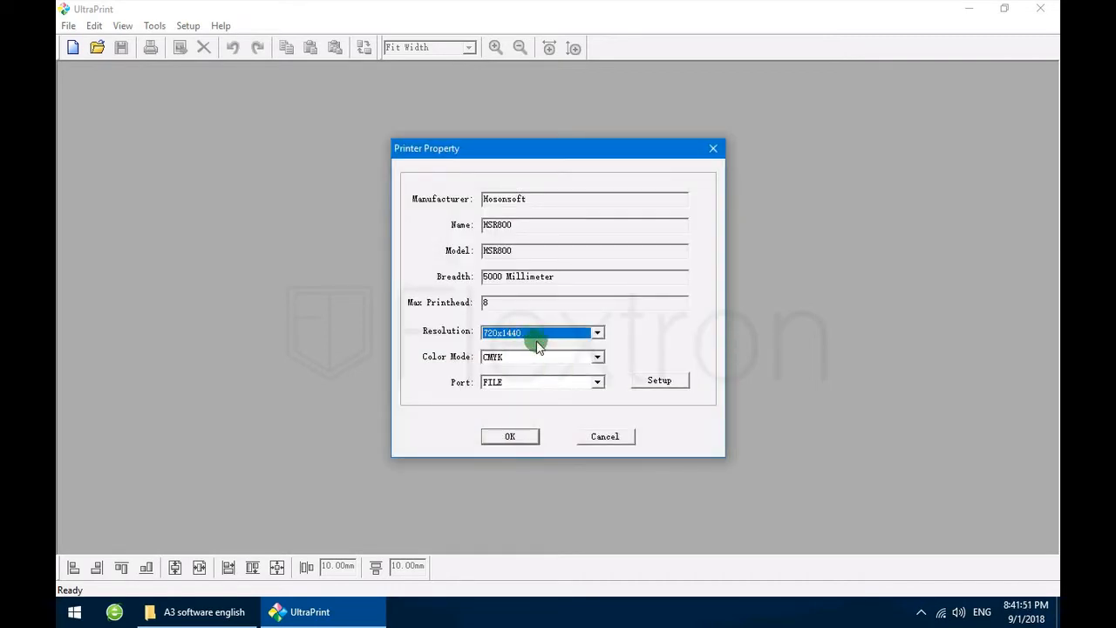
click(572, 359)
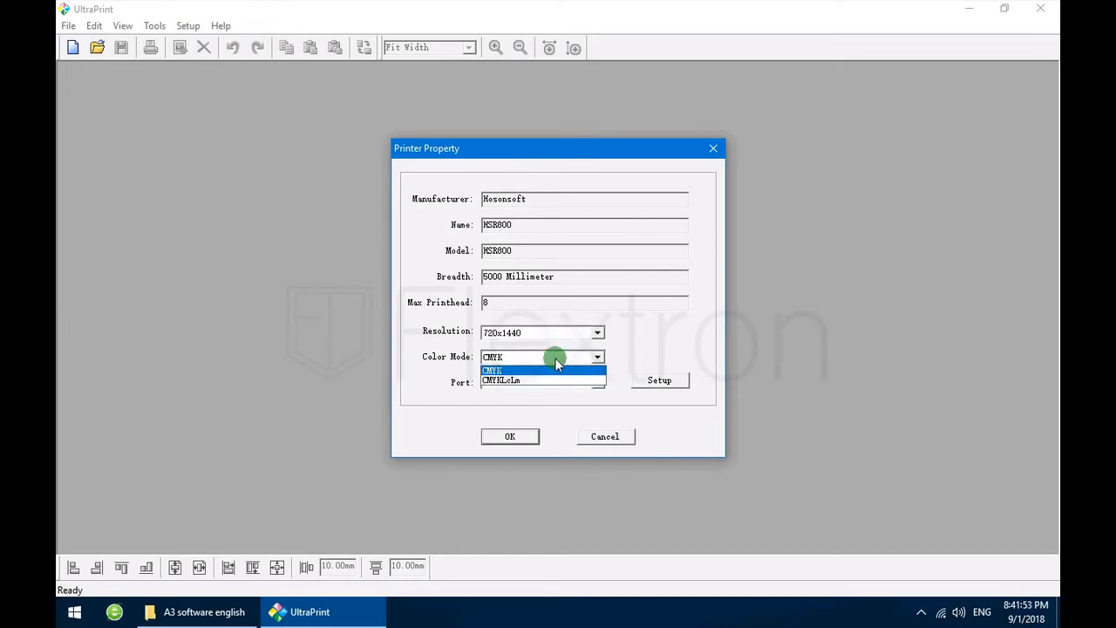
click(528, 373)
click(523, 383)
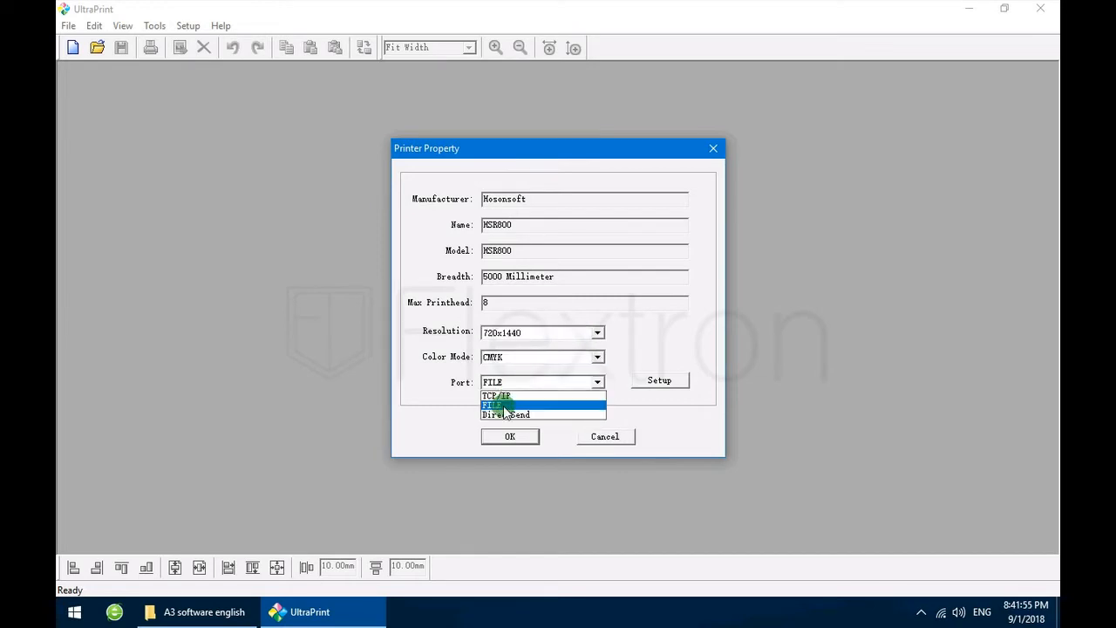
click(570, 399)
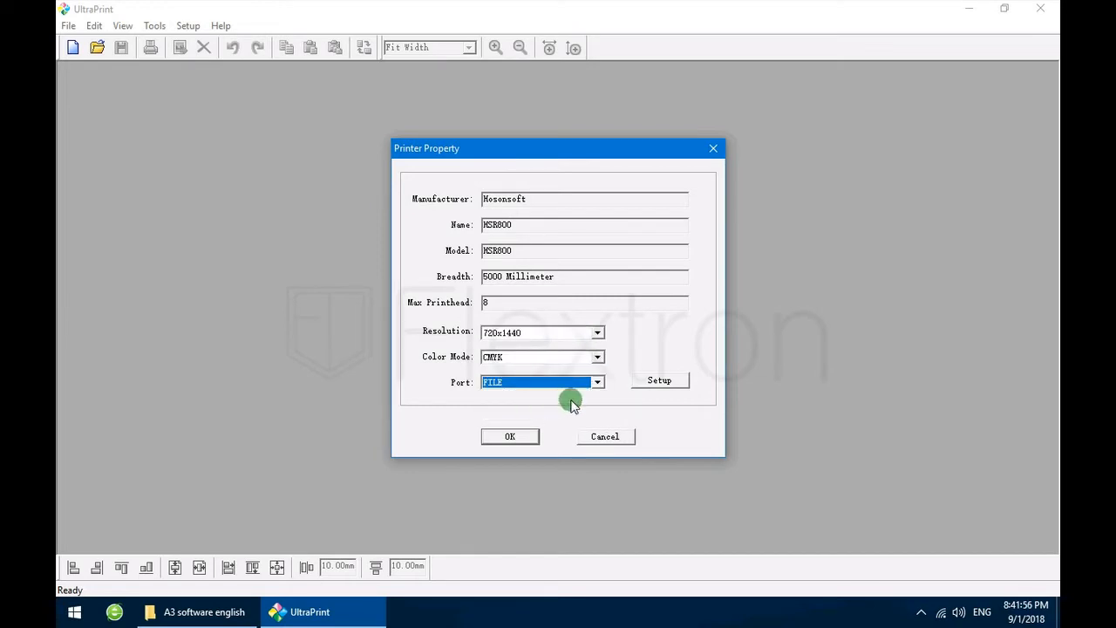
click(524, 440)
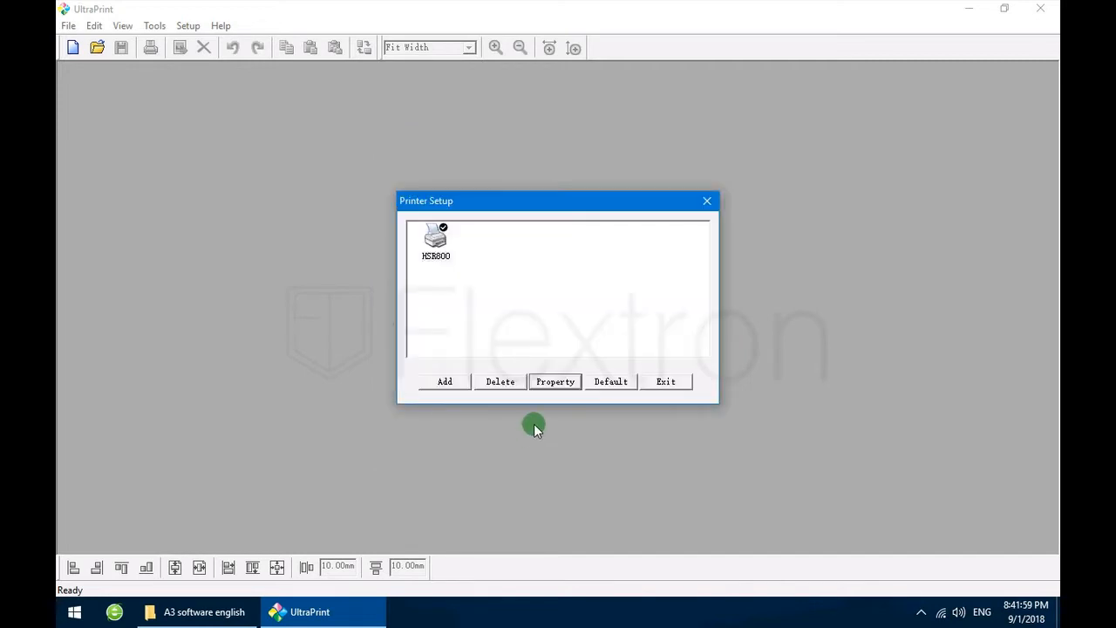
click(433, 261)
click(609, 379)
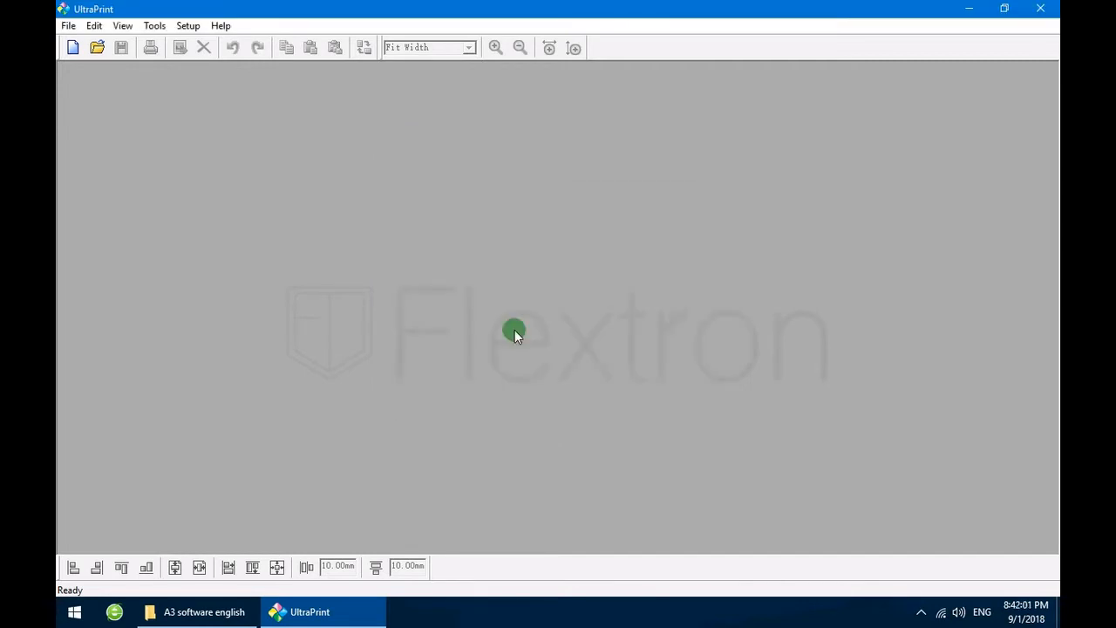
Set the canvas size to 30 cm wide and 50 cm high
click(66, 29)
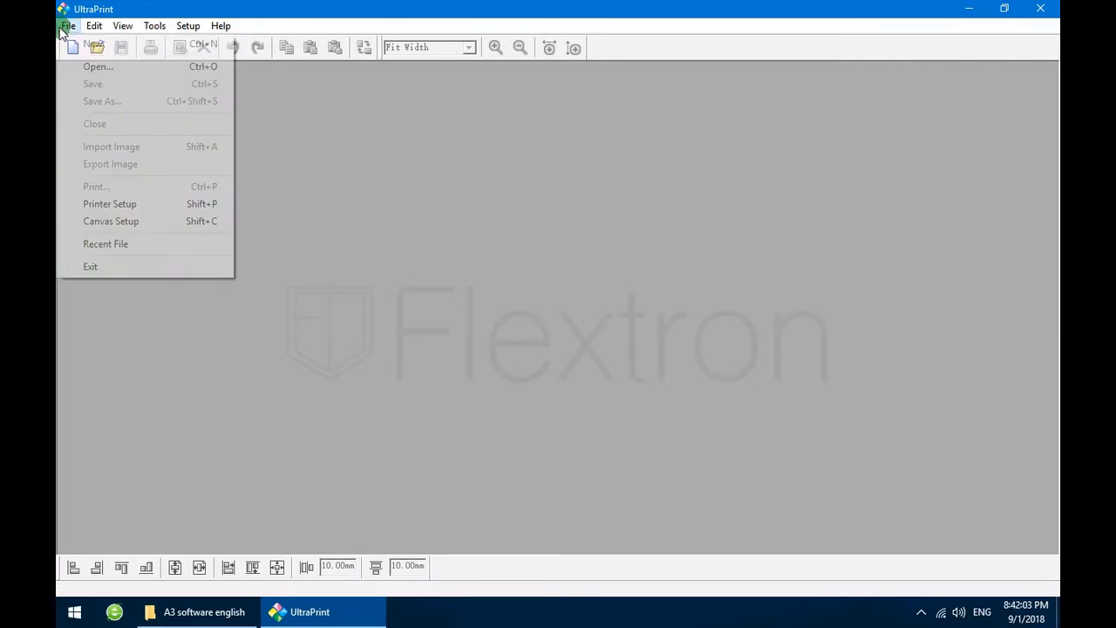
click(110, 220)
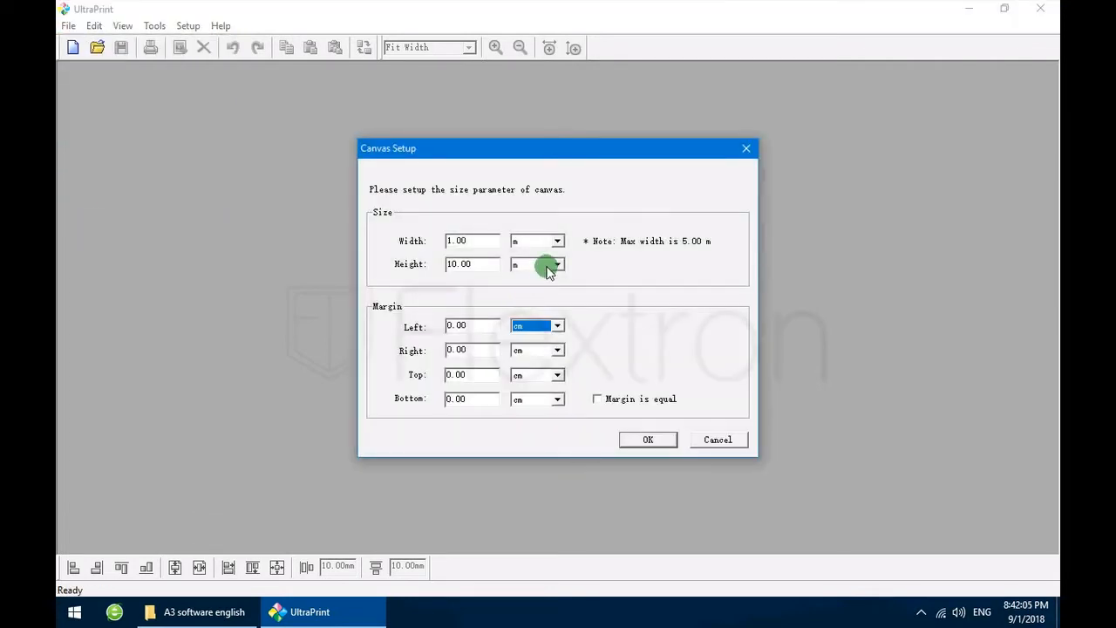
click(558, 247)
click(558, 273)
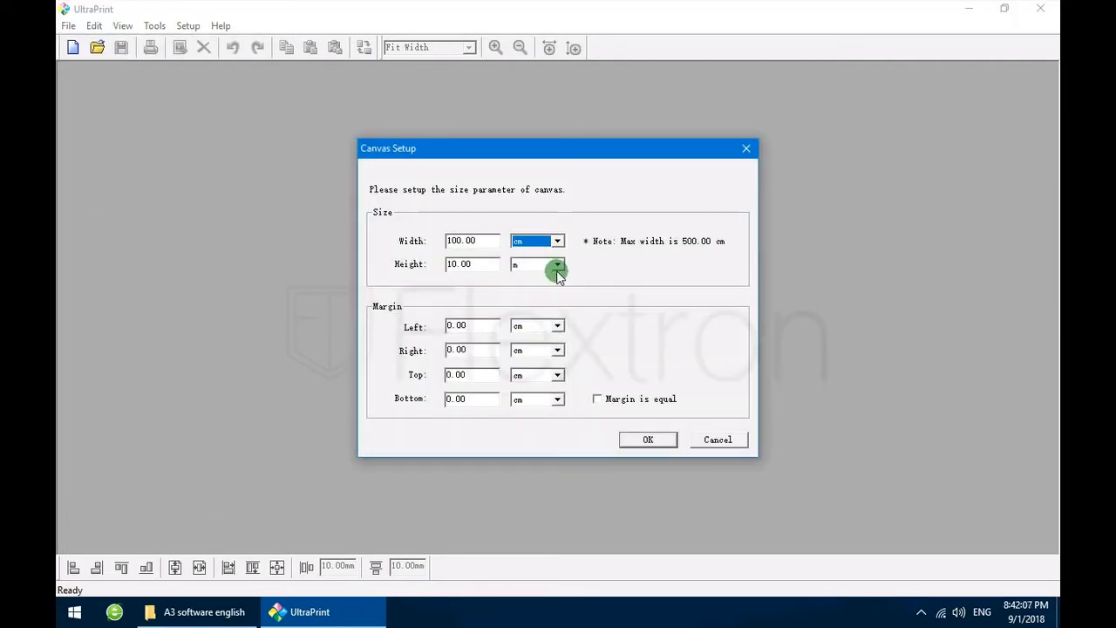
click(557, 265)
click(543, 295)
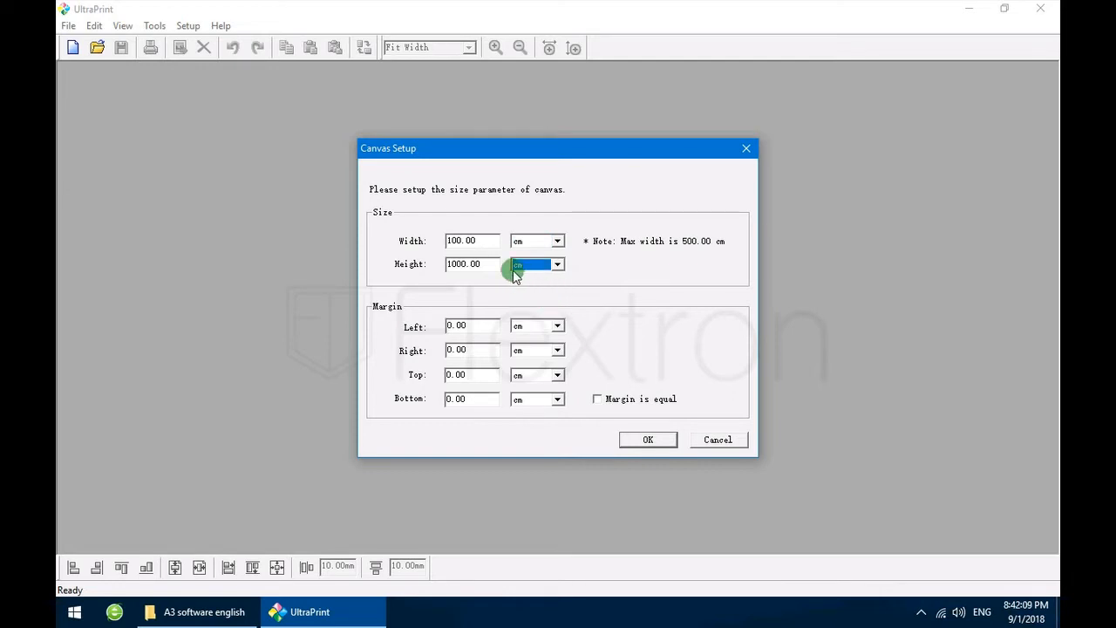
double_click(490, 245)
text(30)
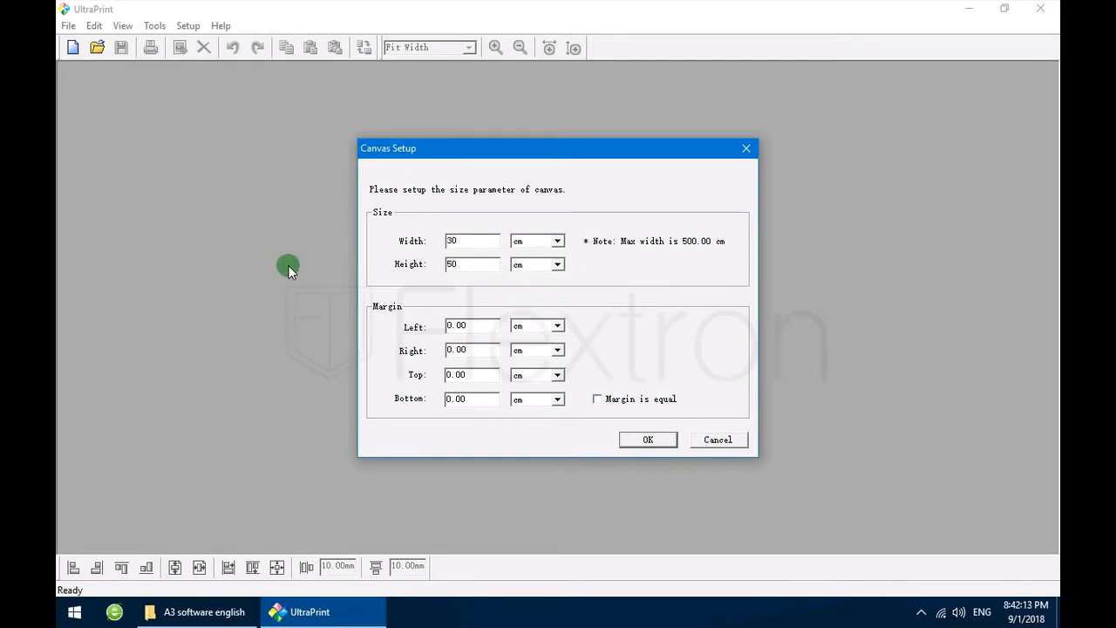
click(650, 441)
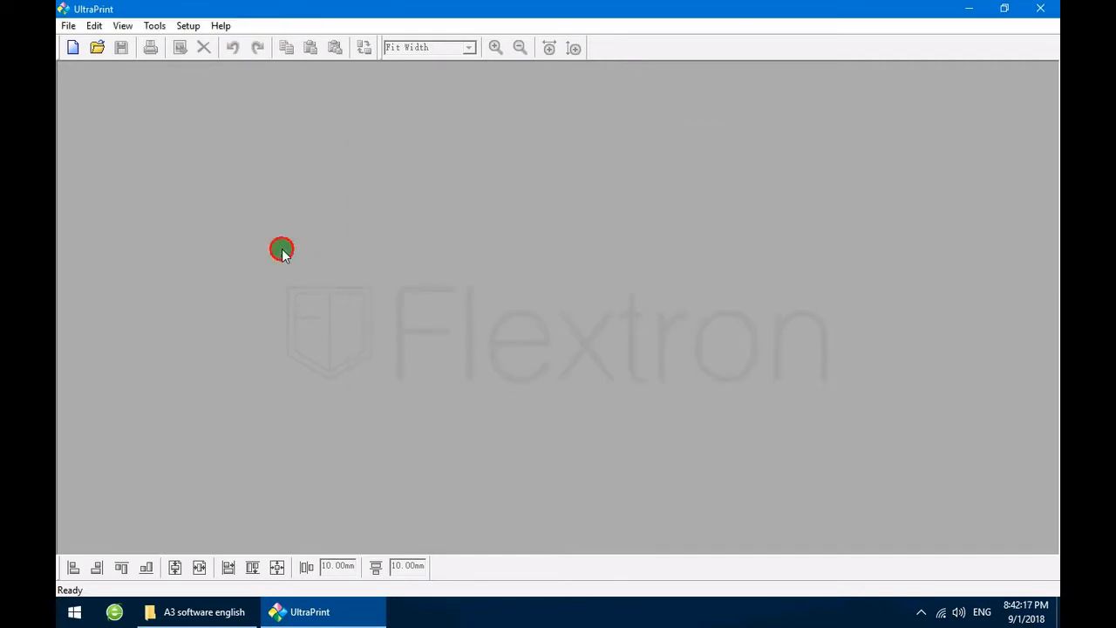
Create a new project and fit the full height of its canvas in the view
click(74, 51)
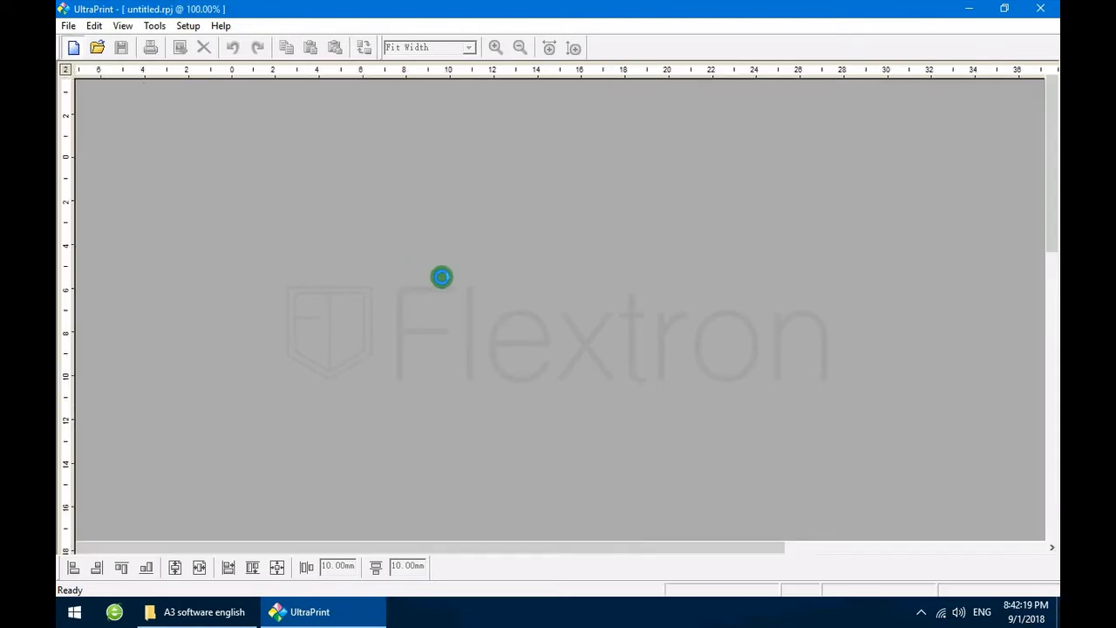
click(571, 49)
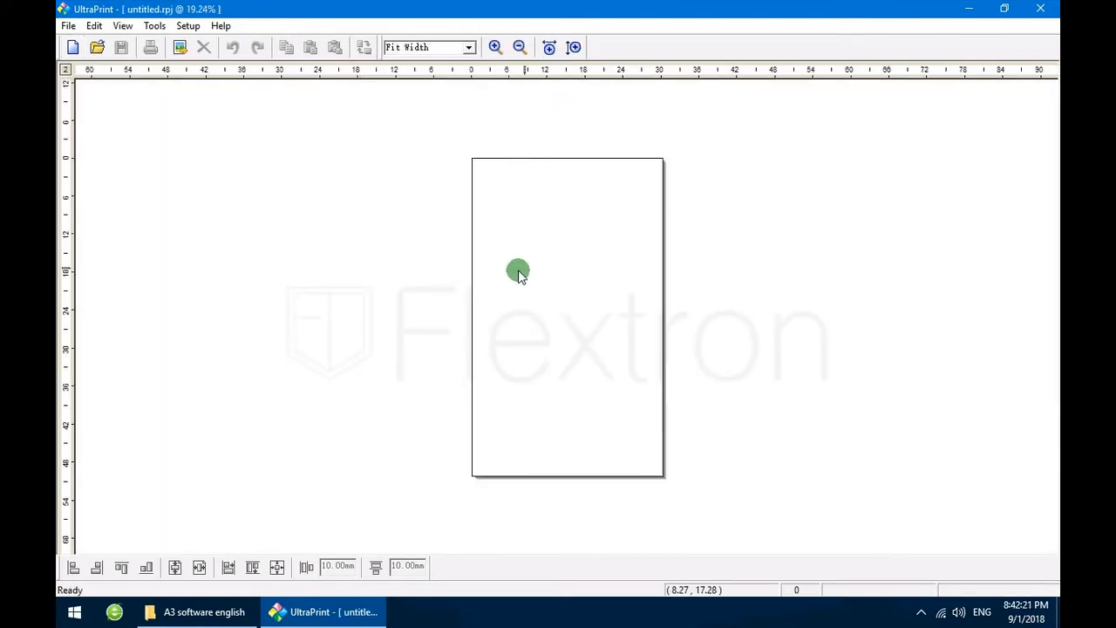
Import the TODOjet JPEG image from the Desktop onto the canvas with all formats listed
click(180, 49)
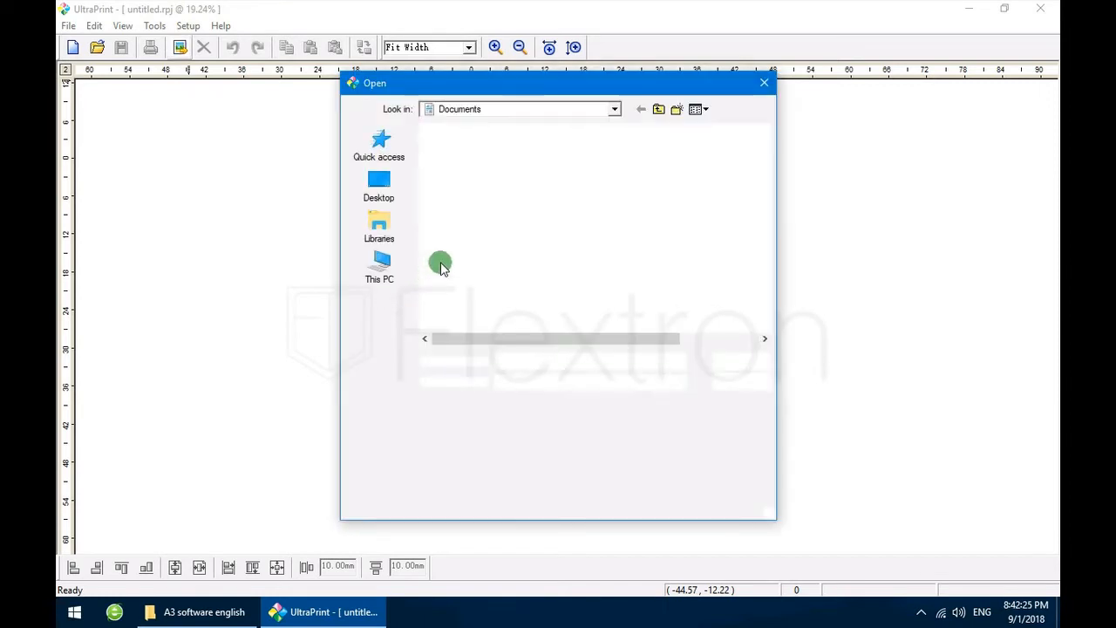
click(398, 202)
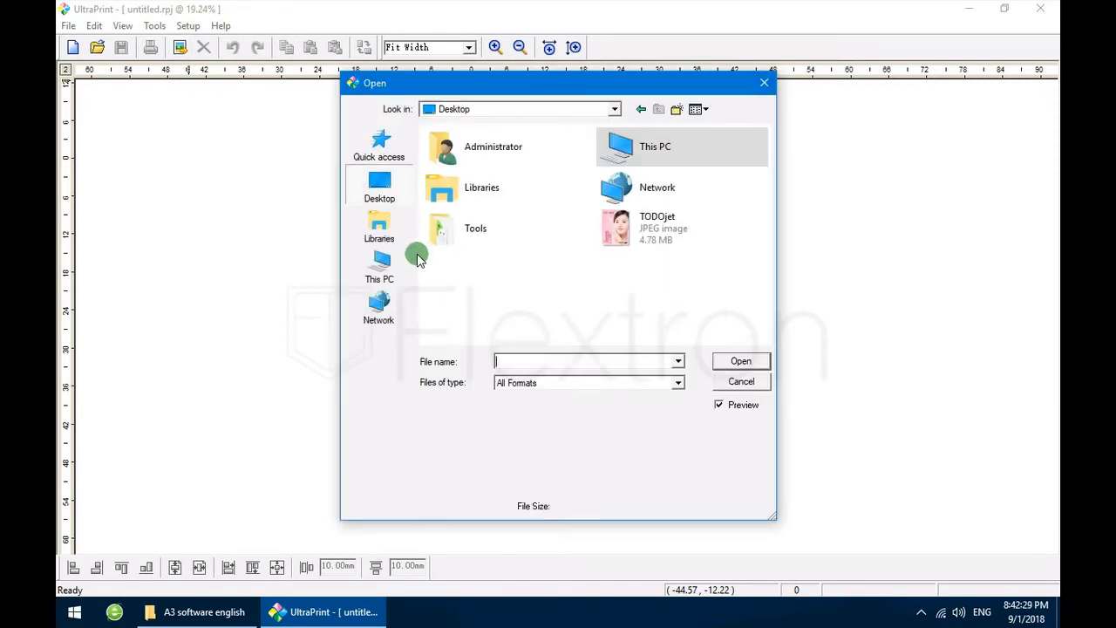
click(620, 233)
click(739, 364)
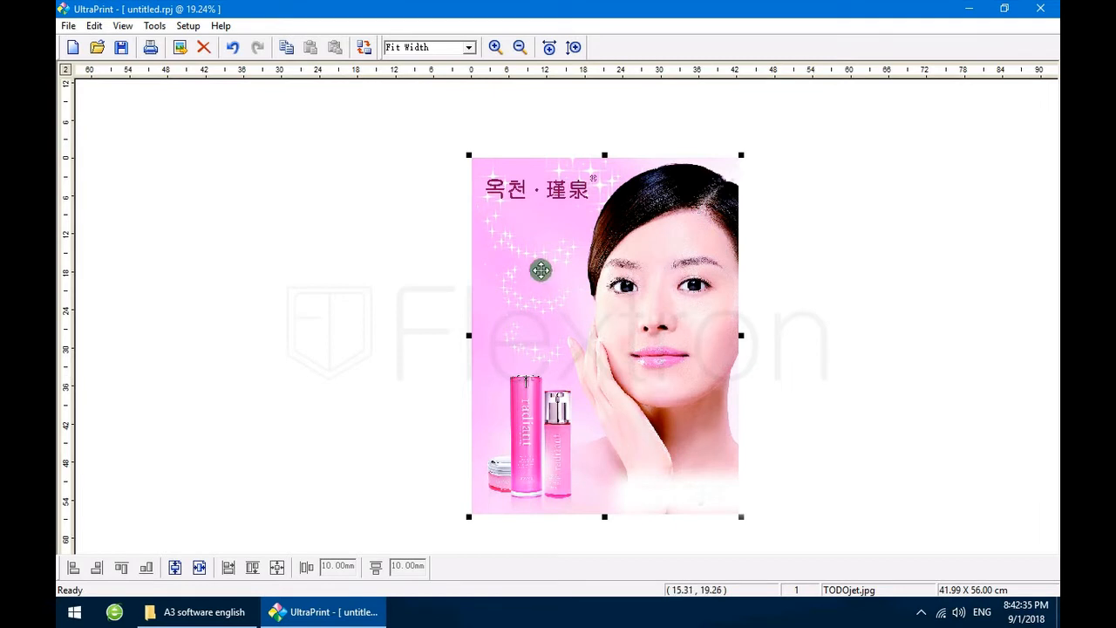
Set the image's output width to 10 cm with proportions constrained and fit the canvas width in the view
click(514, 287)
right_click(513, 287)
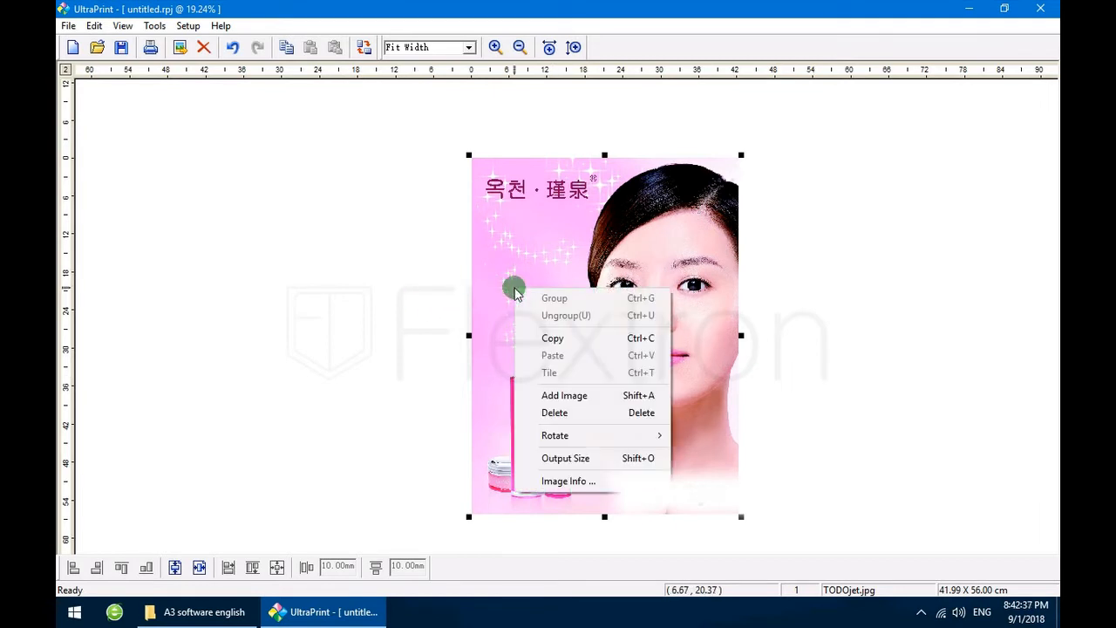
click(603, 459)
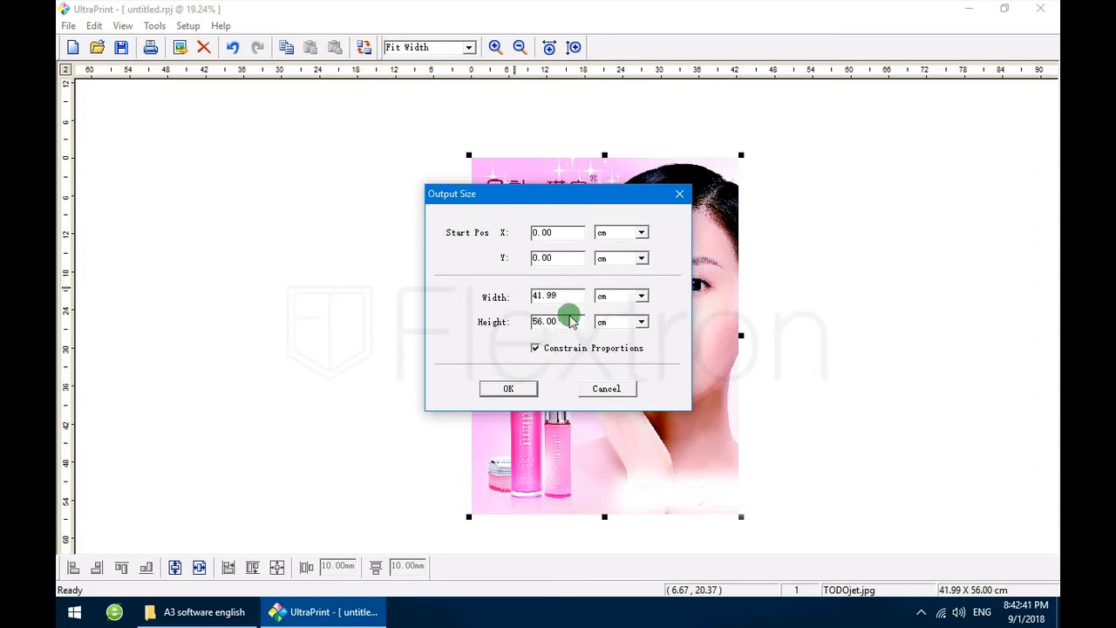
click(566, 297)
drag(566, 297, 396, 293)
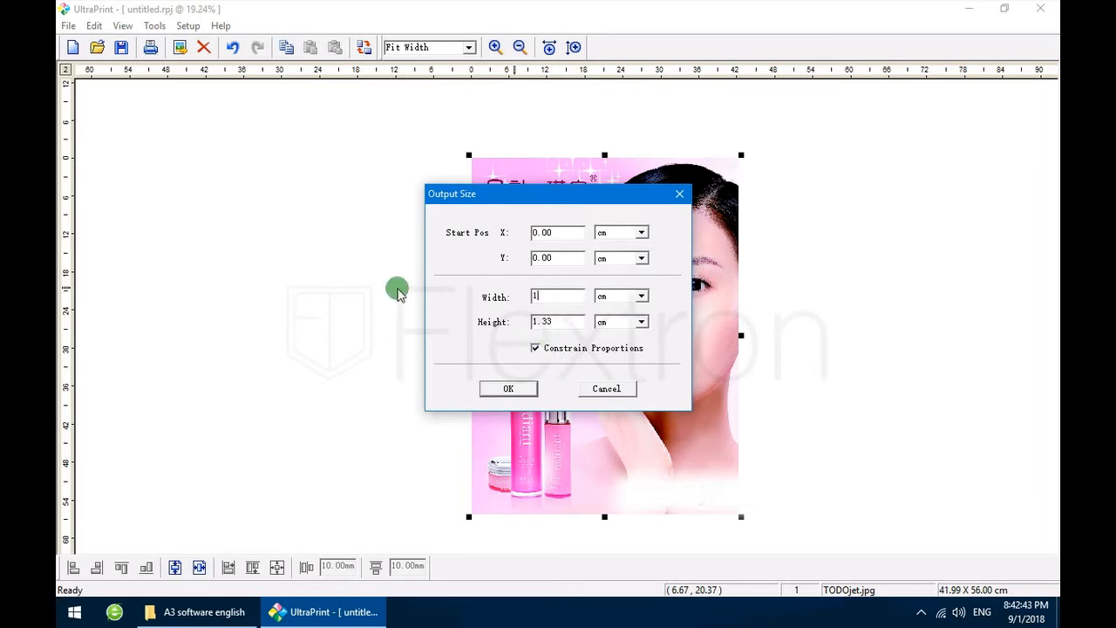
click(511, 389)
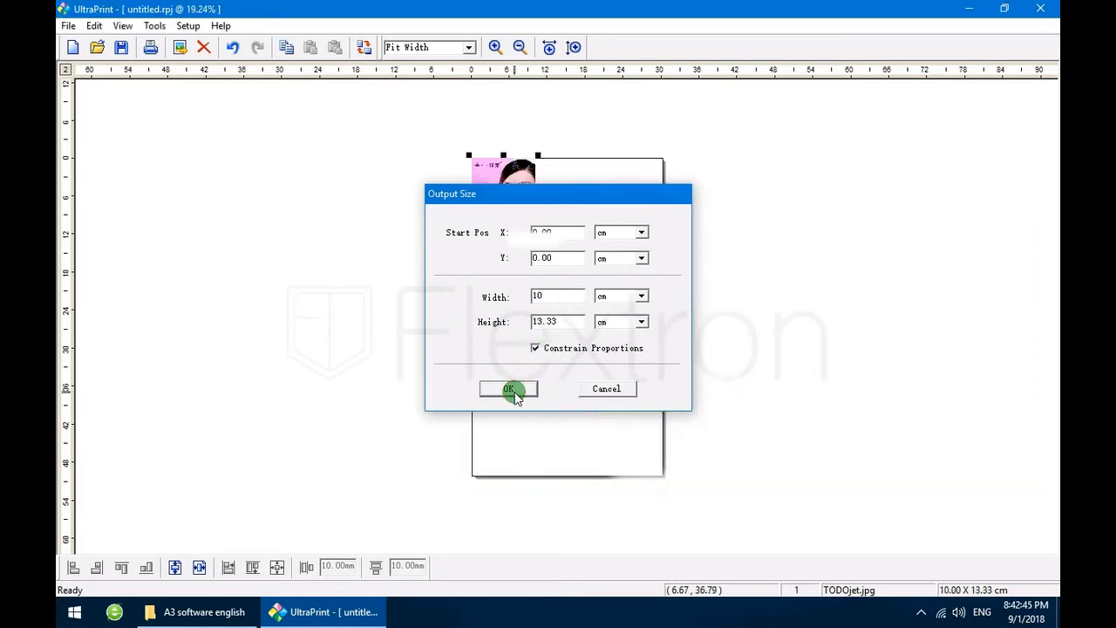
click(548, 47)
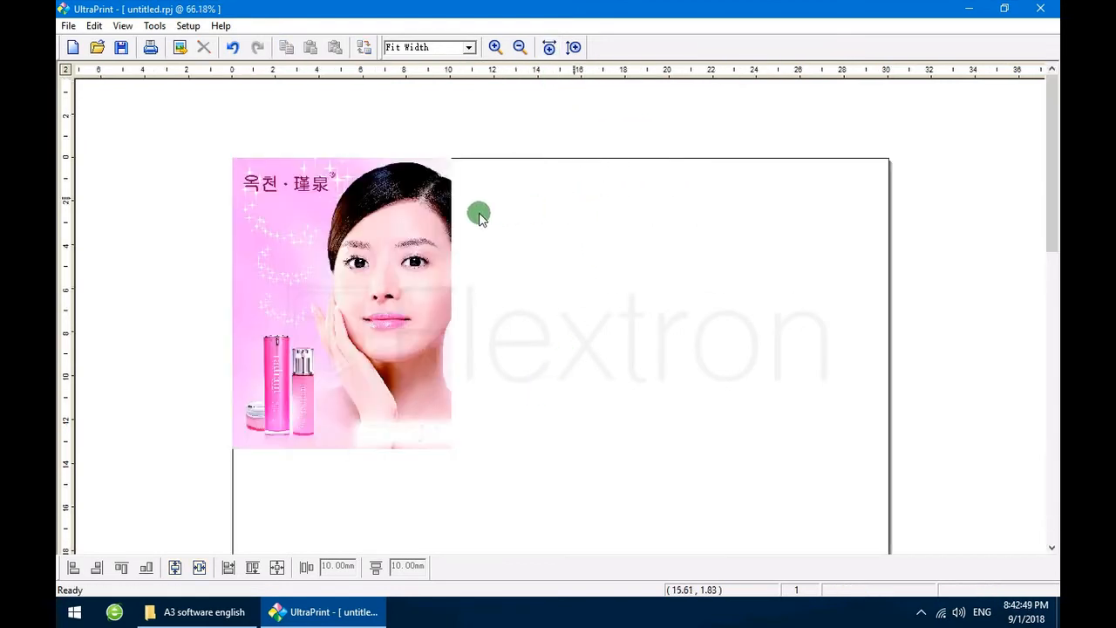
Set the output halftoning to UP_KMPCS_2Bits and the white ink mode to UnderColor
click(188, 26)
click(200, 43)
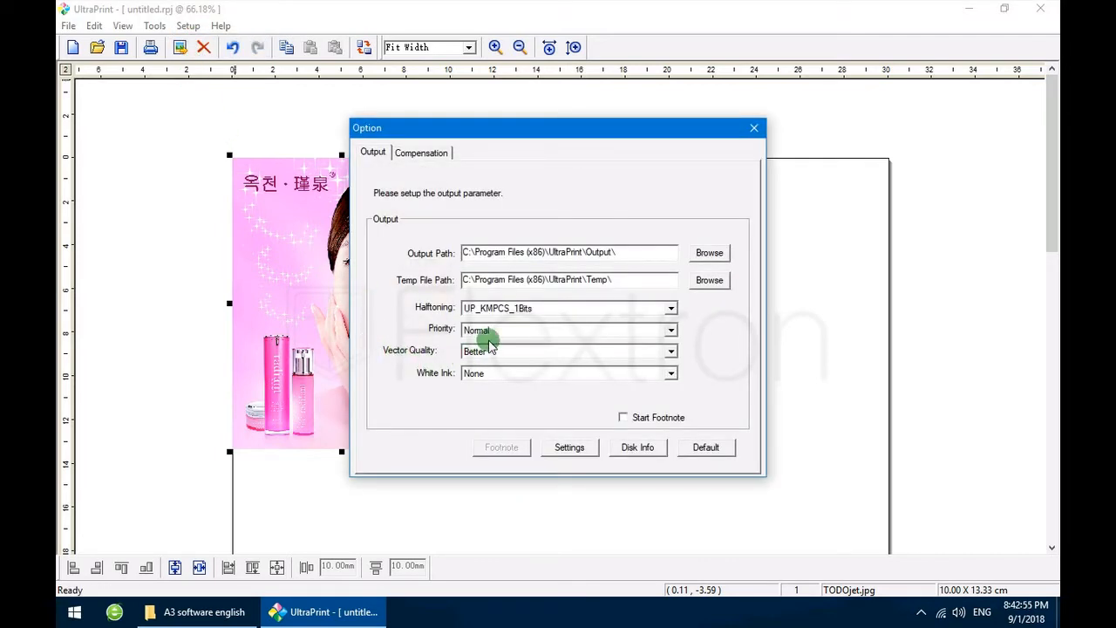
click(530, 312)
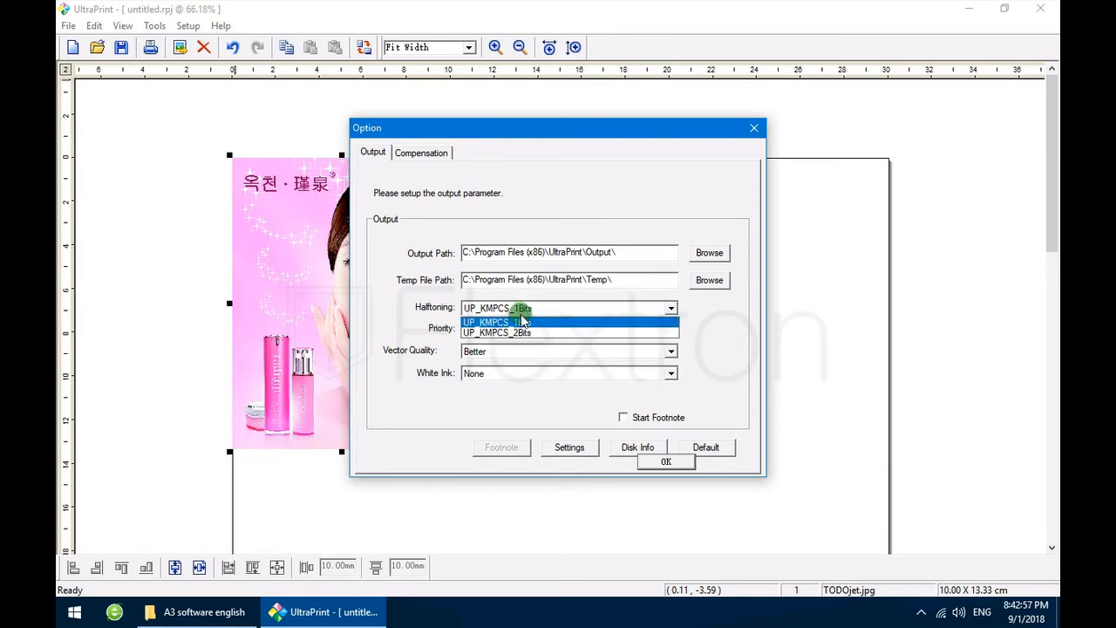
click(518, 334)
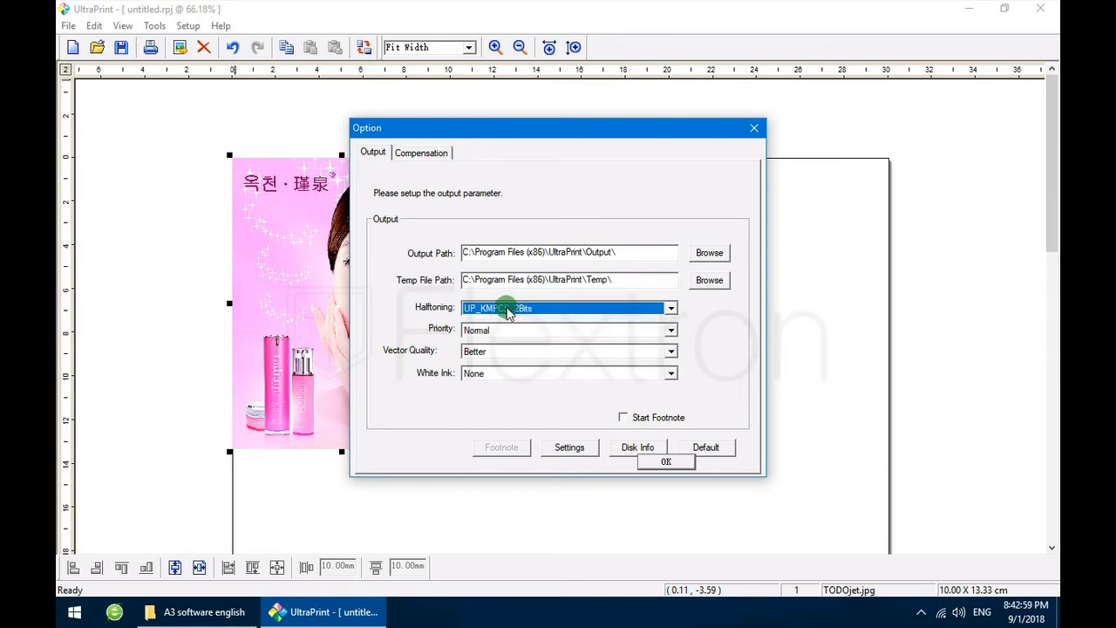
click(482, 373)
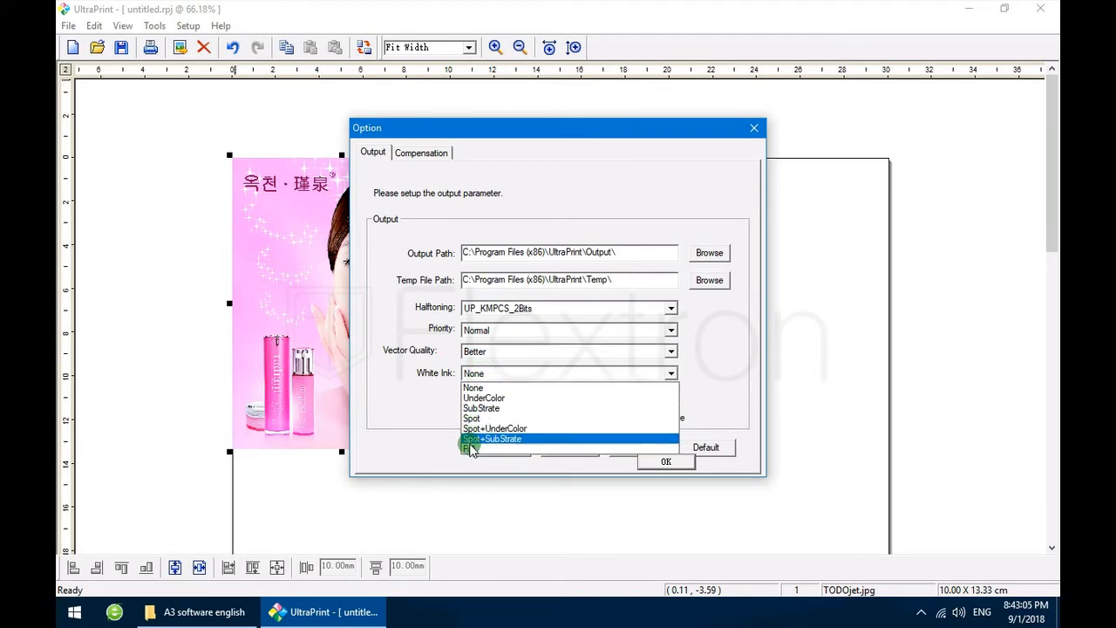
click(475, 397)
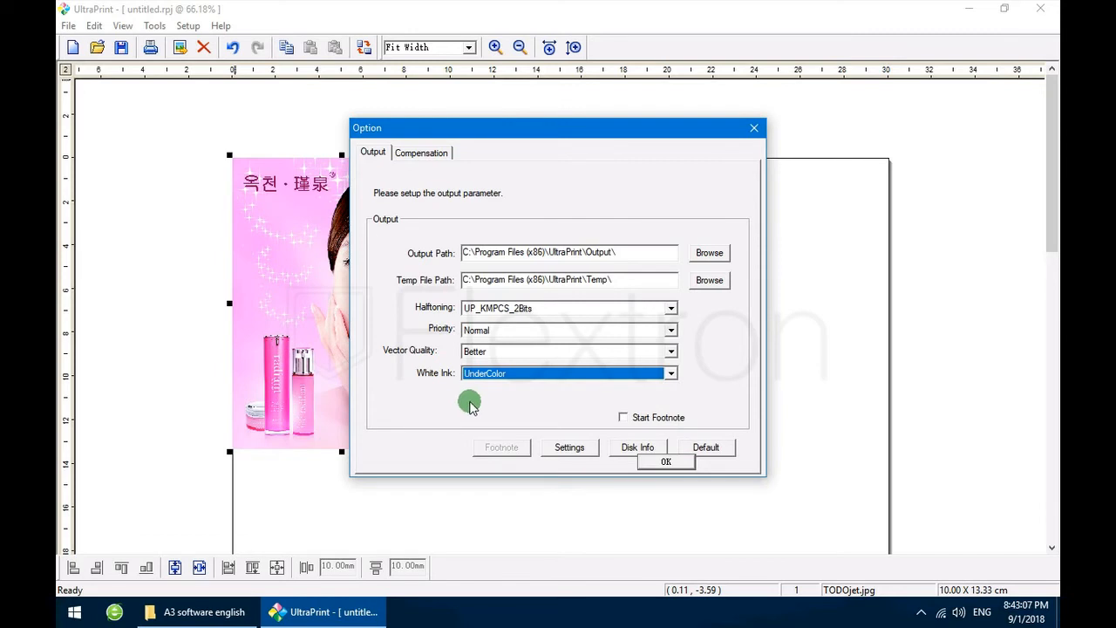
click(665, 464)
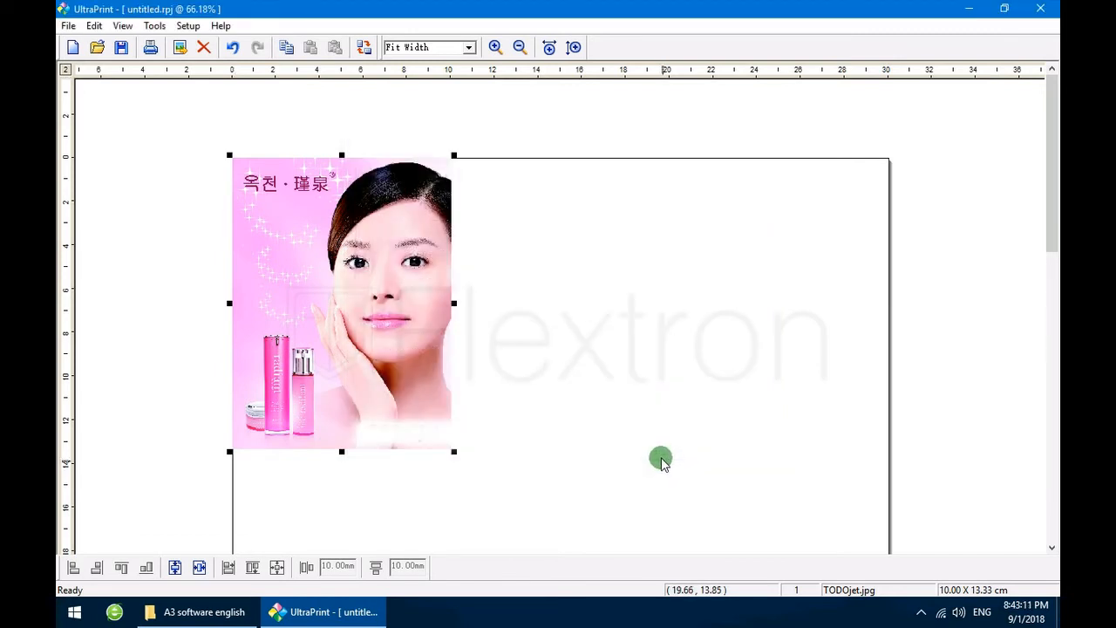
Set the print job to 16 passes with the A3-_720x1440_16pass curve, allowing all curves to be shown, and review the copy layout settings
click(151, 47)
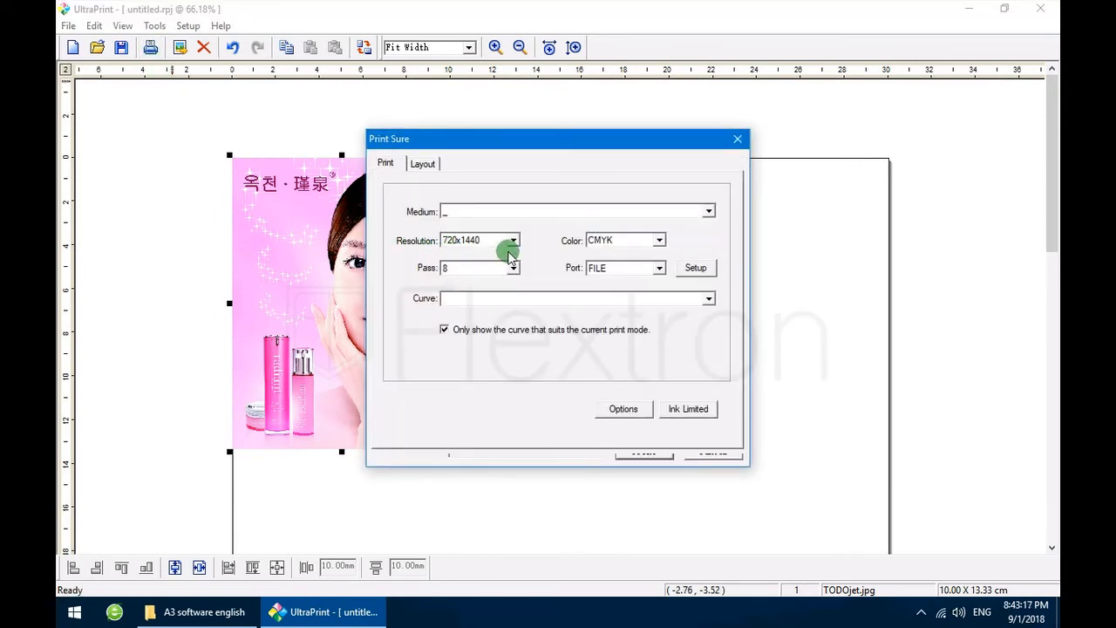
click(523, 211)
click(478, 225)
click(513, 267)
click(484, 293)
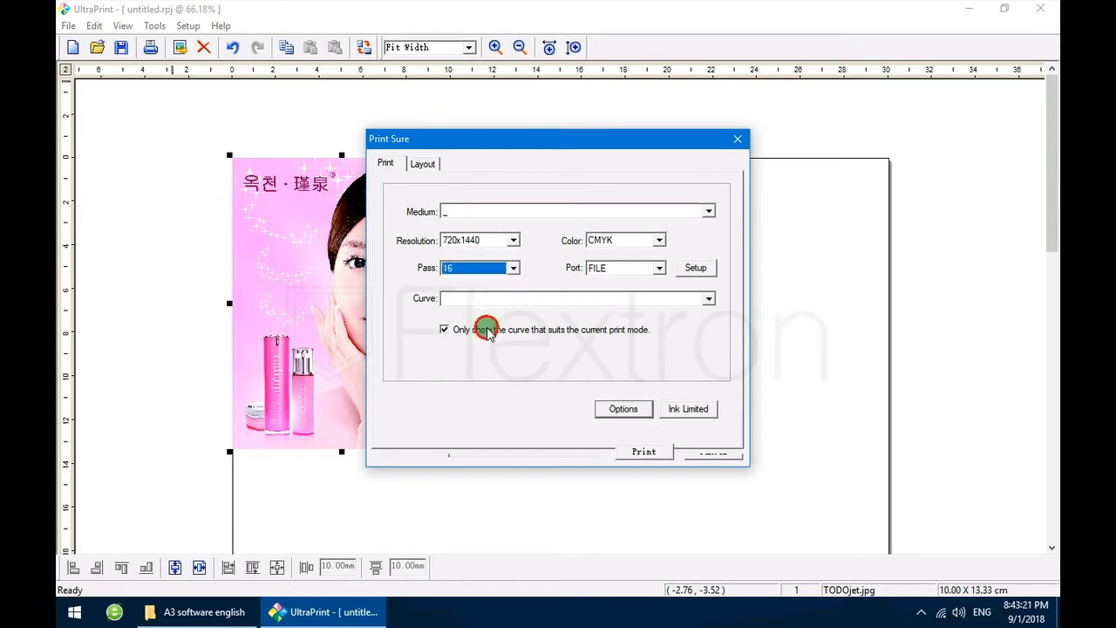
click(444, 329)
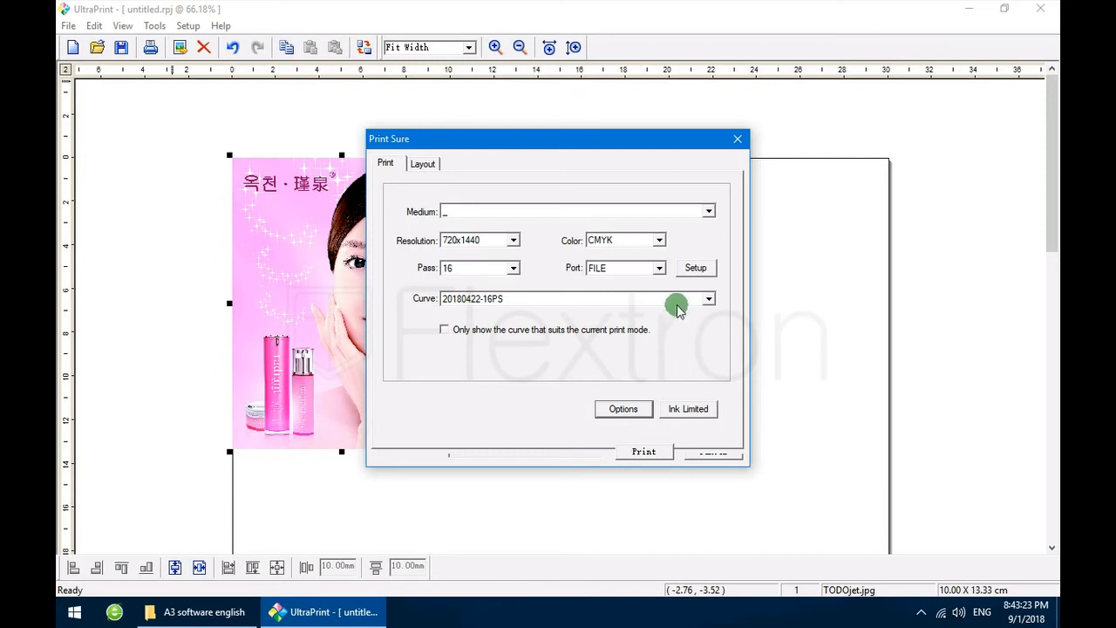
click(706, 297)
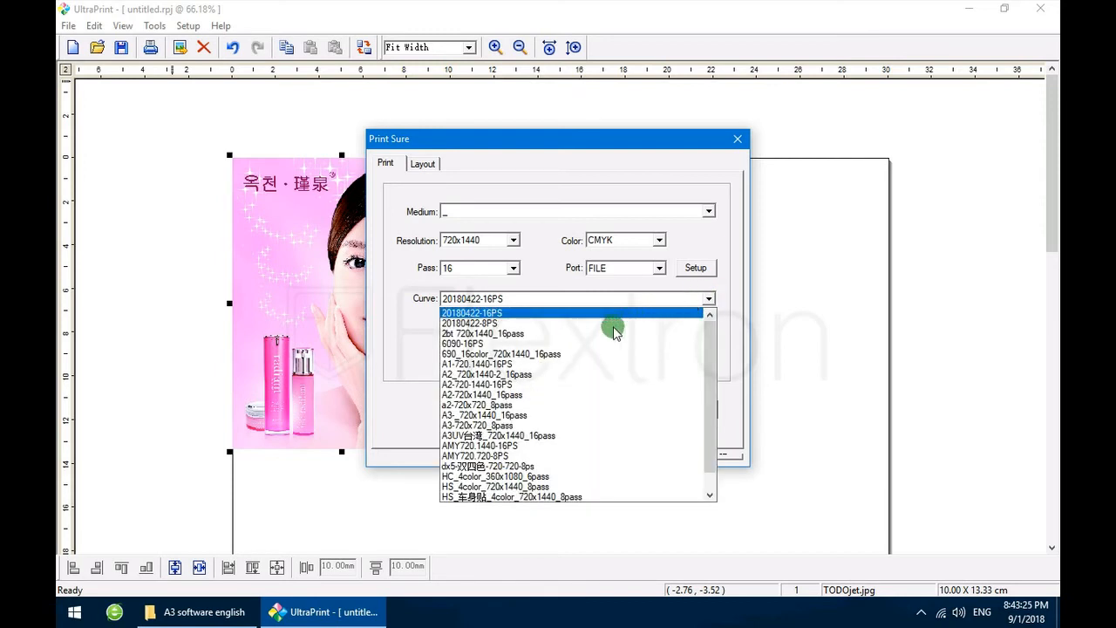
click(579, 415)
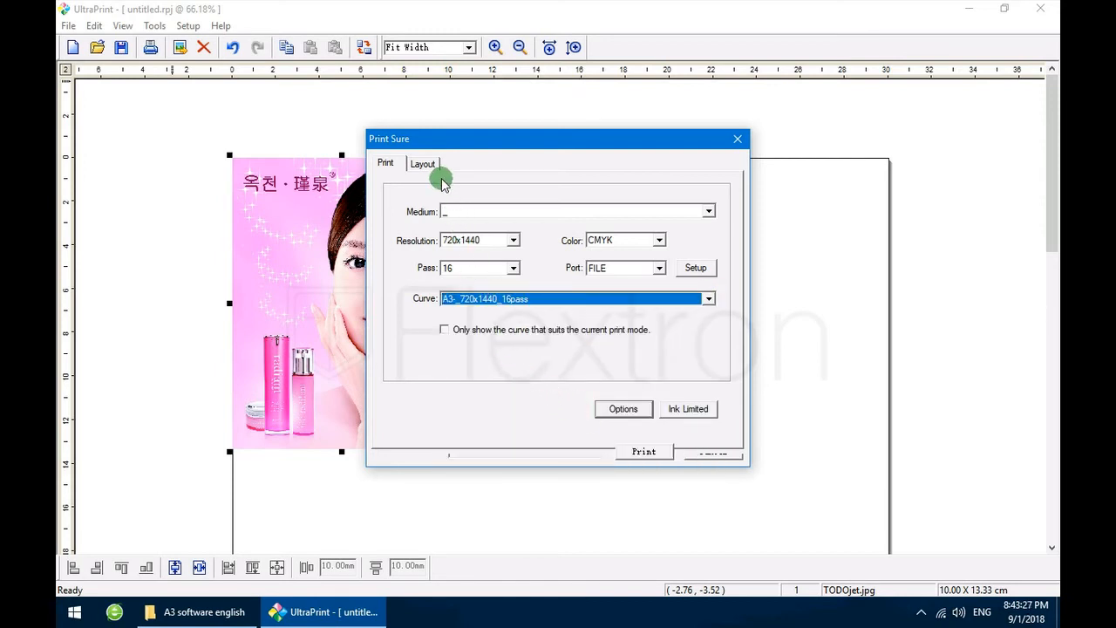
click(424, 163)
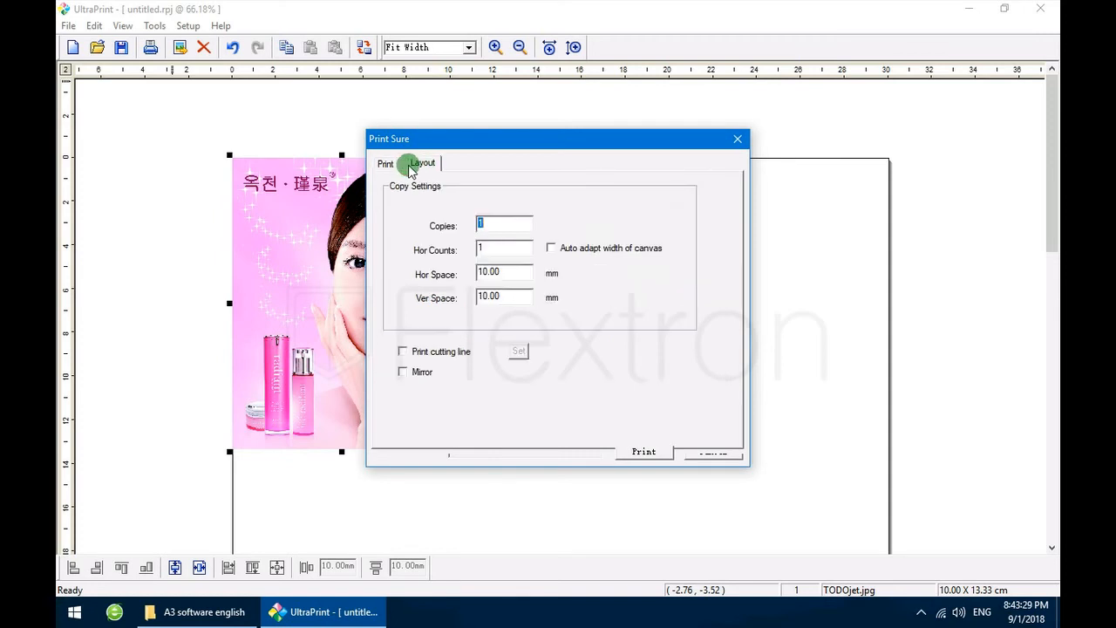
click(387, 163)
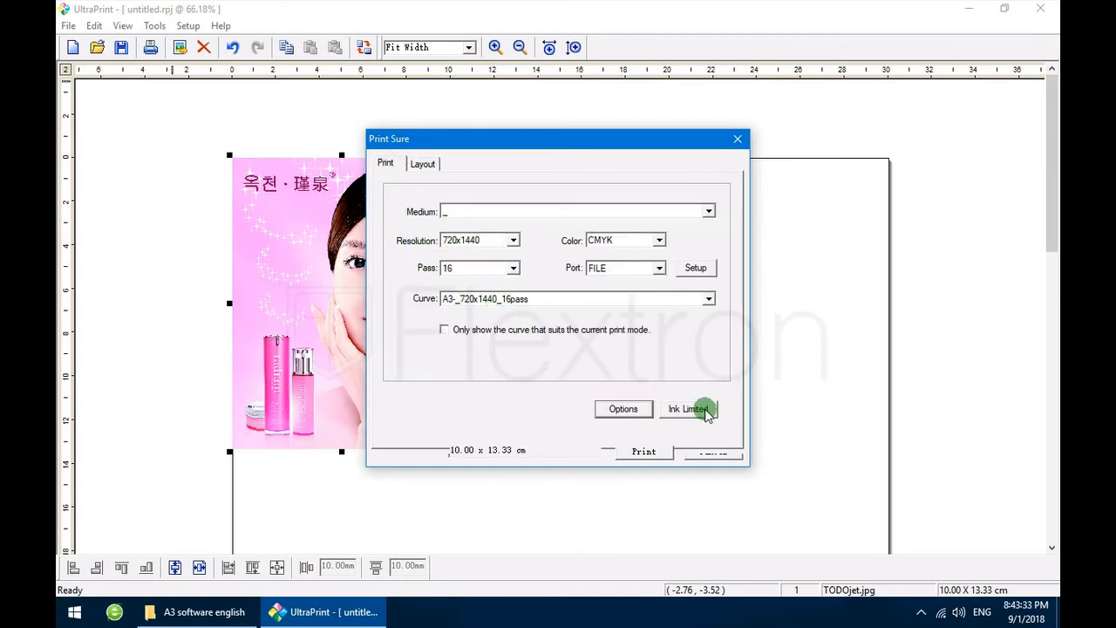
Set the brightness thick keypoint to 10 in the print job's ink limit settings
click(696, 409)
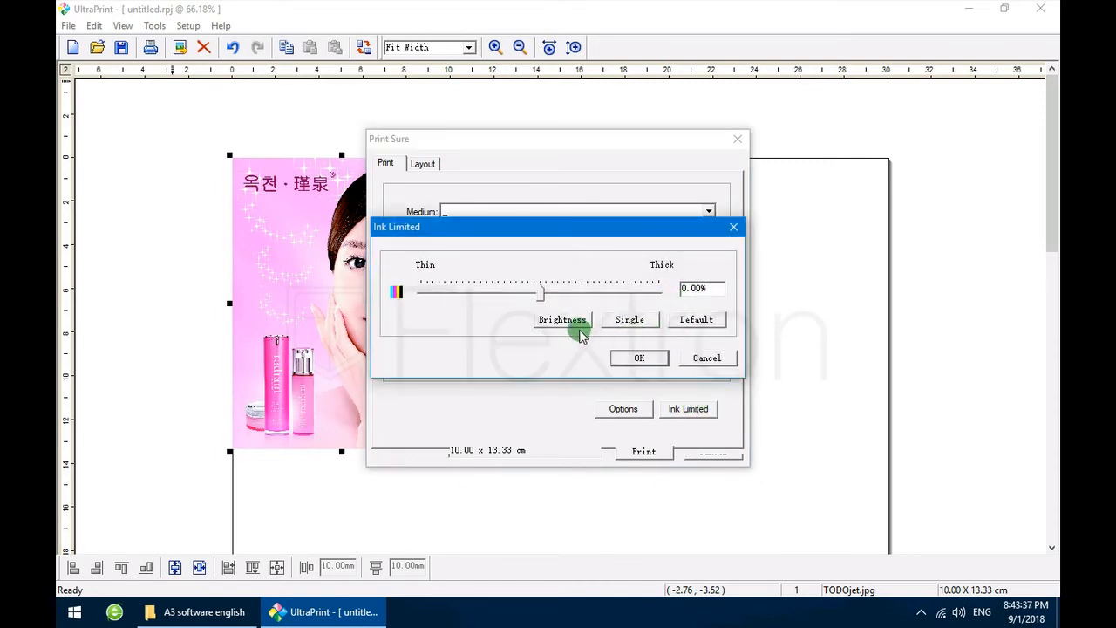
click(565, 322)
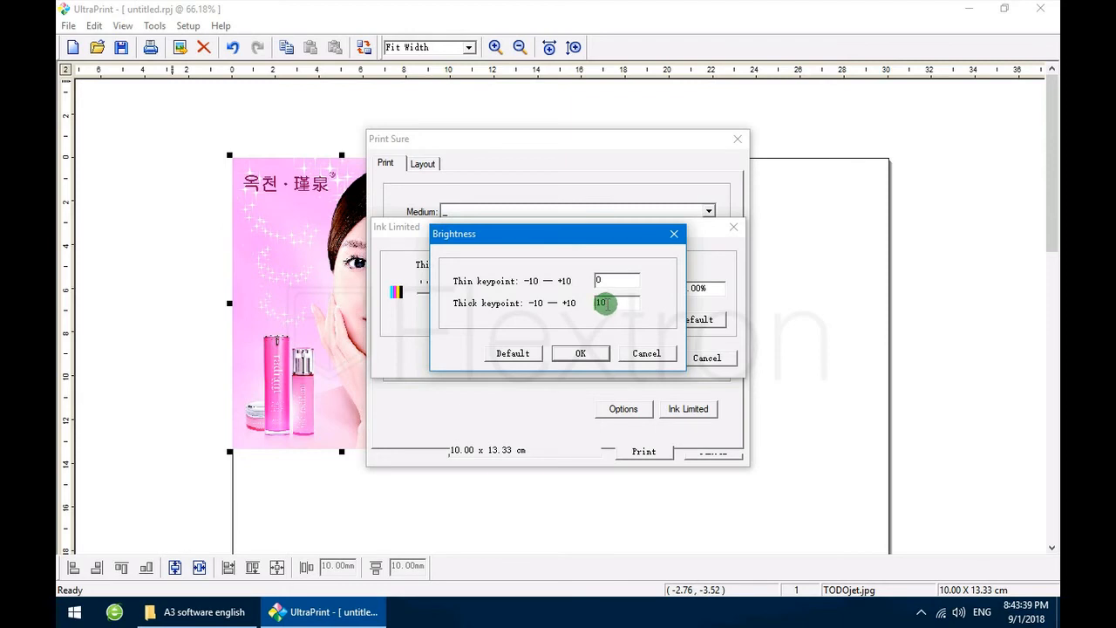
drag(609, 302, 590, 309)
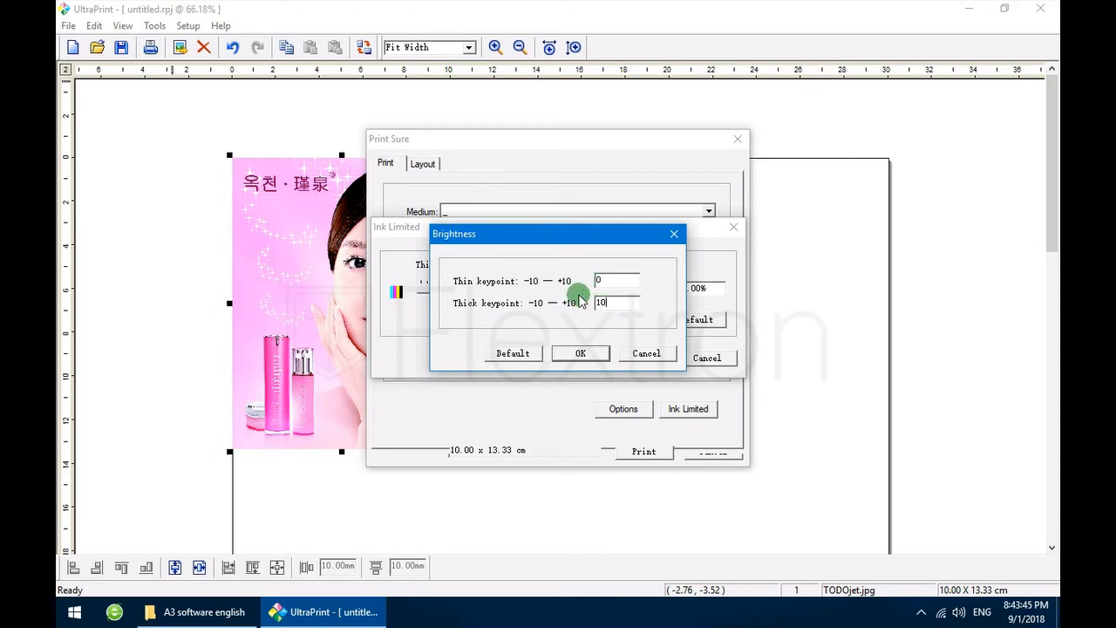
click(582, 354)
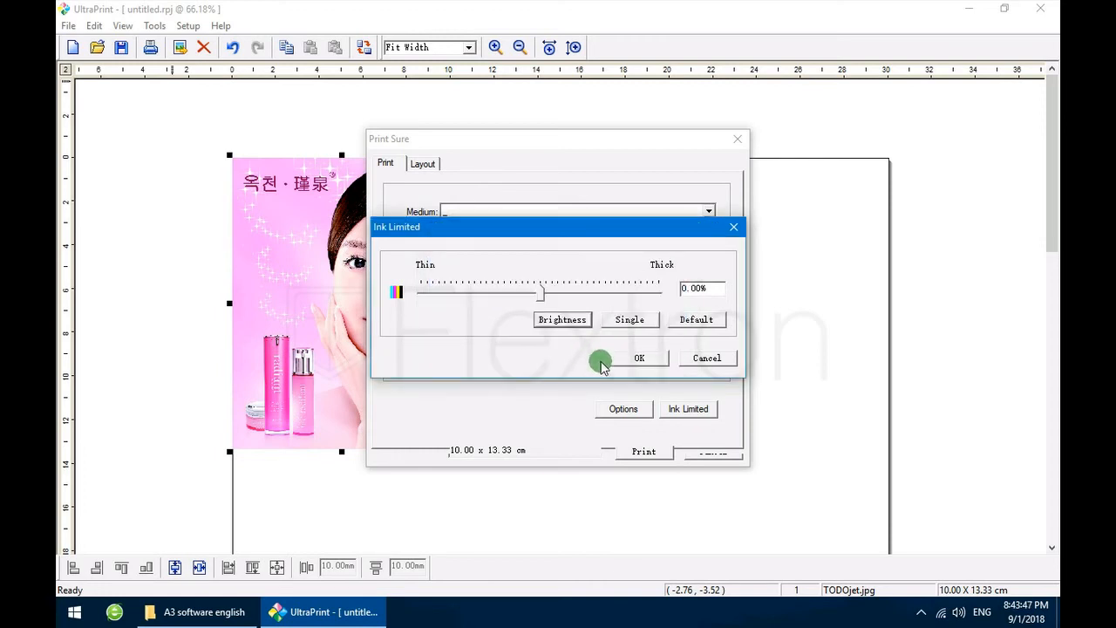
click(646, 359)
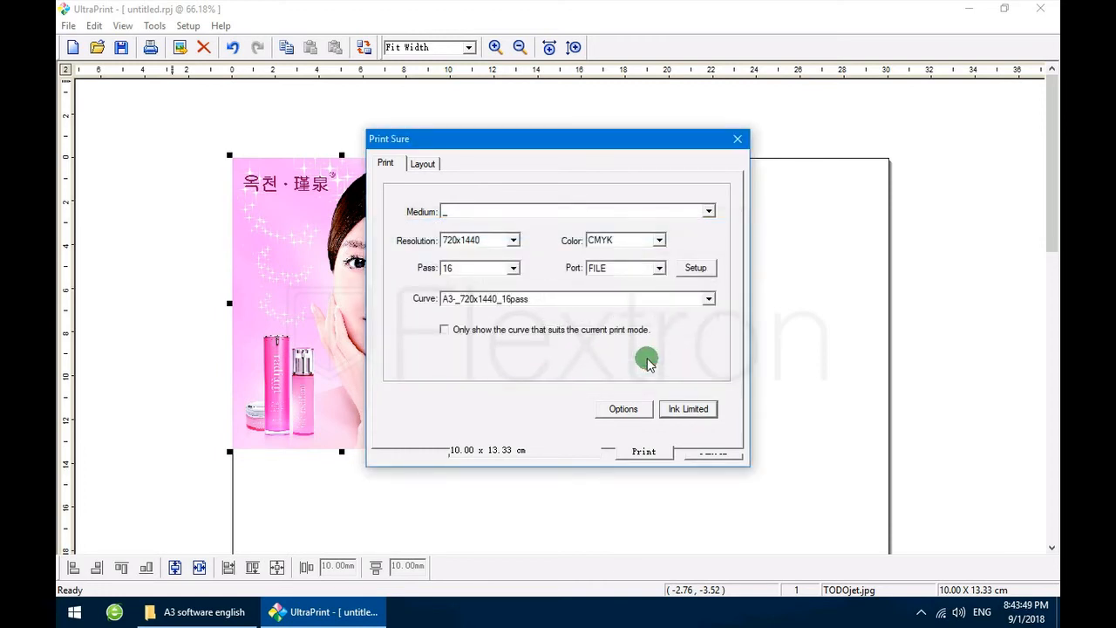
Print the job to a PRN file named Todojet on the Desktop
click(645, 452)
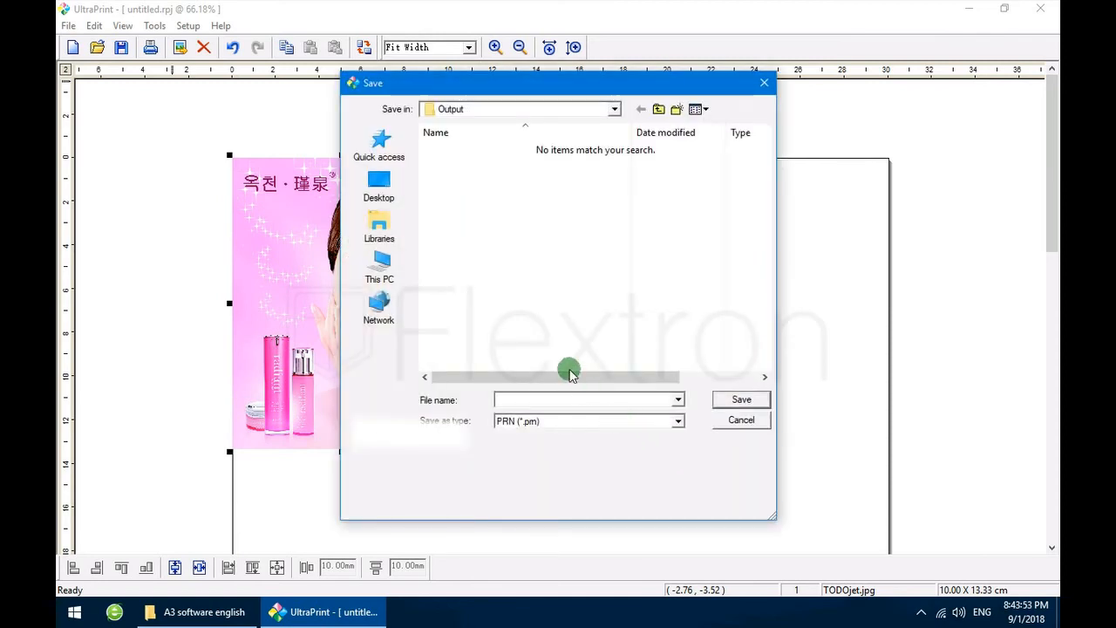
click(392, 194)
click(523, 396)
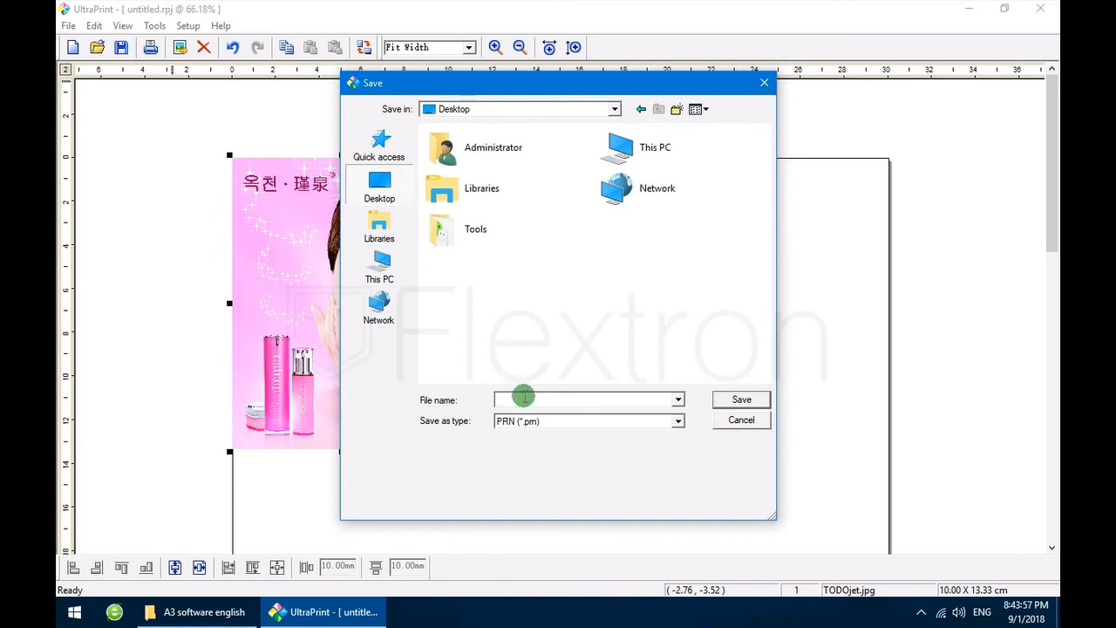
text(Tod)
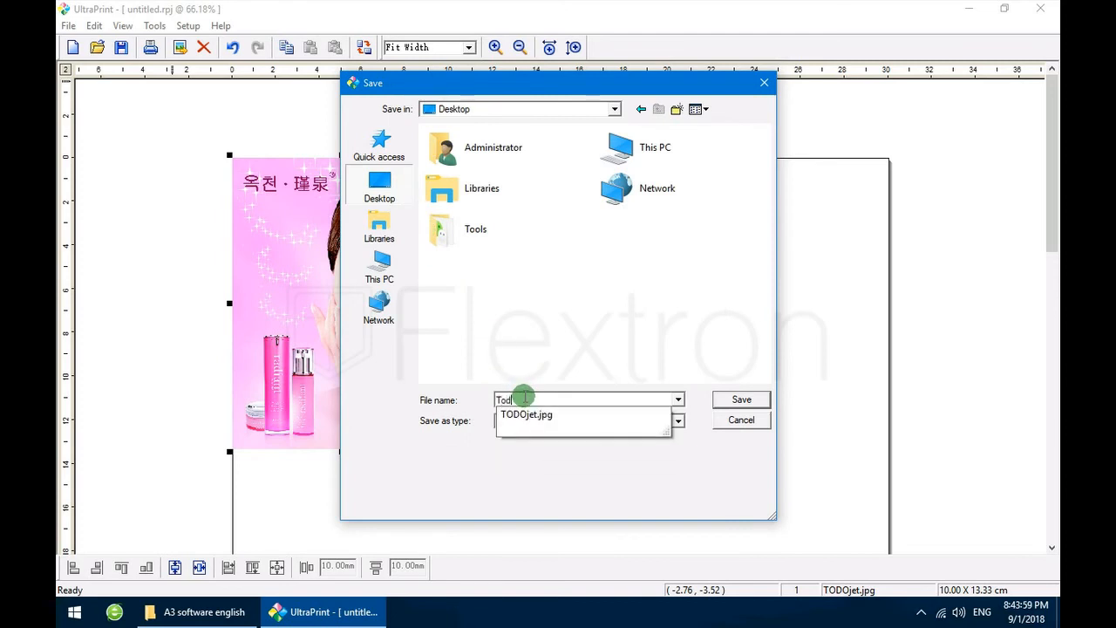
text(ojet)
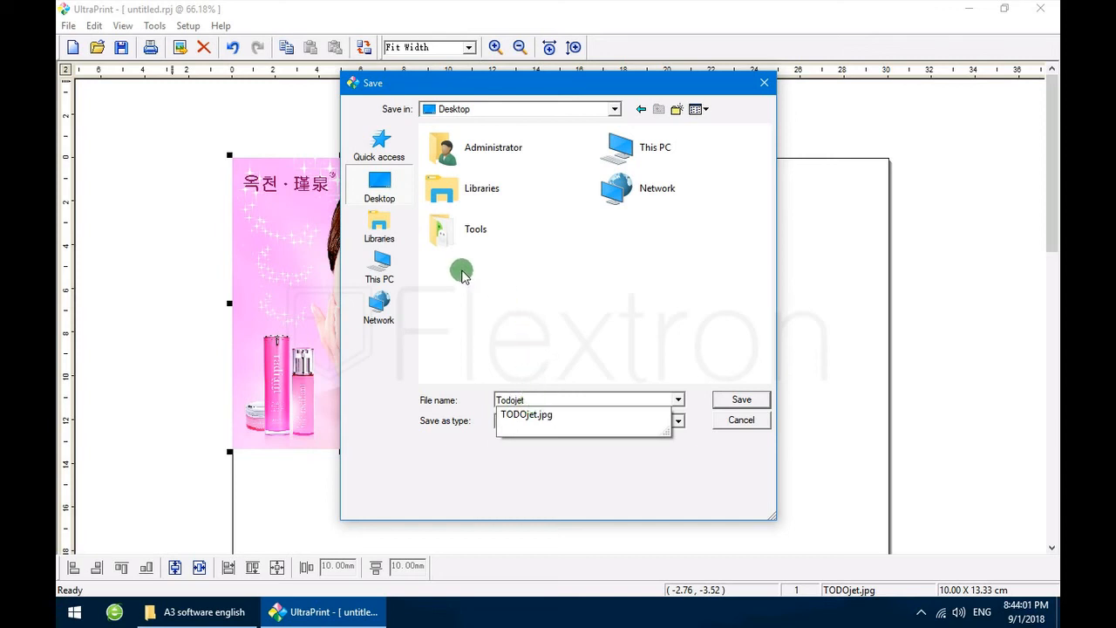
click(571, 466)
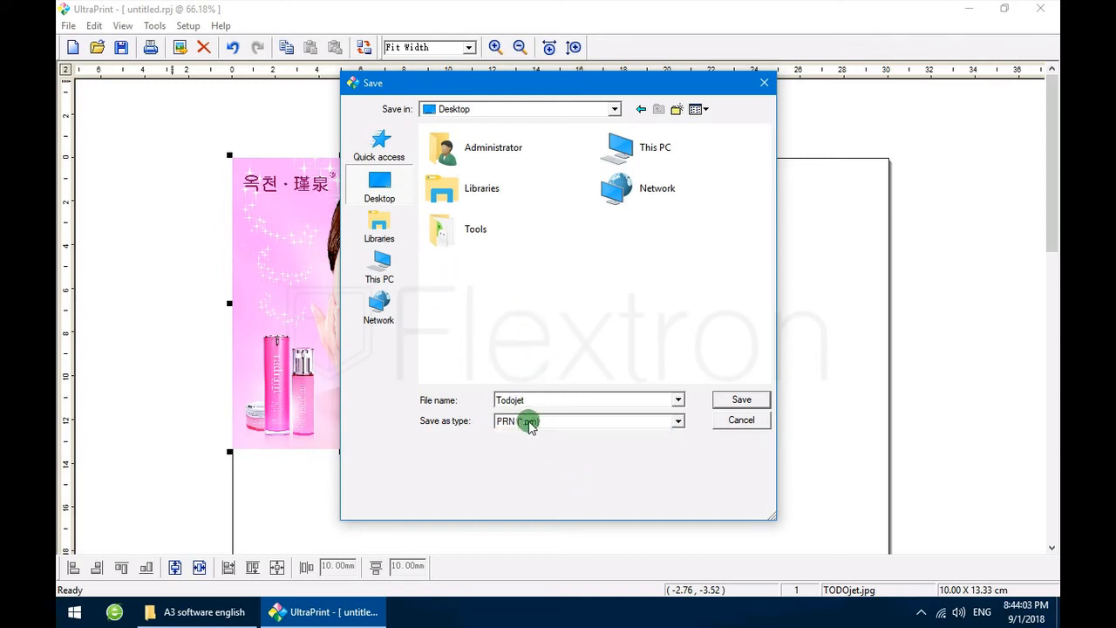
click(733, 403)
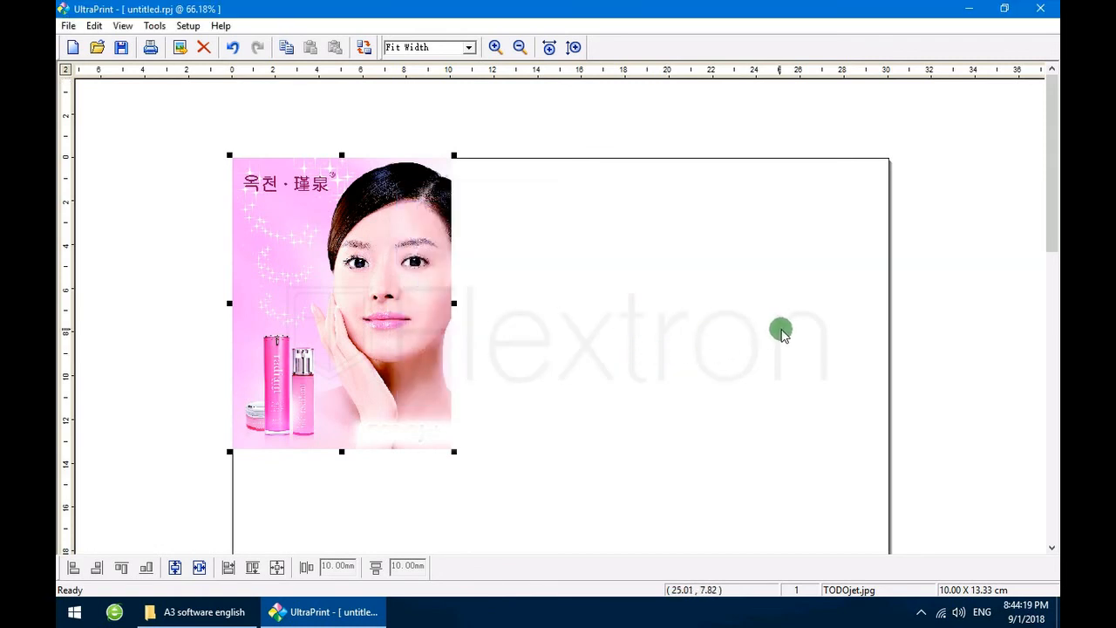
Minimize UltraPrint, refresh the desktop, and examine the file type and size in the Todojet PRN file's properties
click(967, 12)
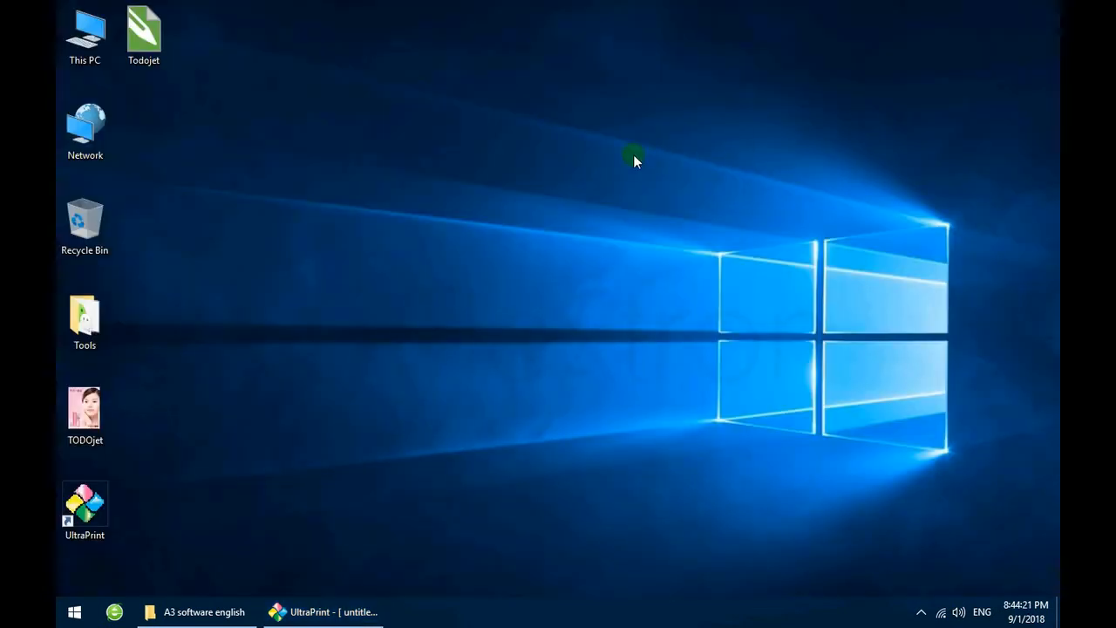
right_click(311, 166)
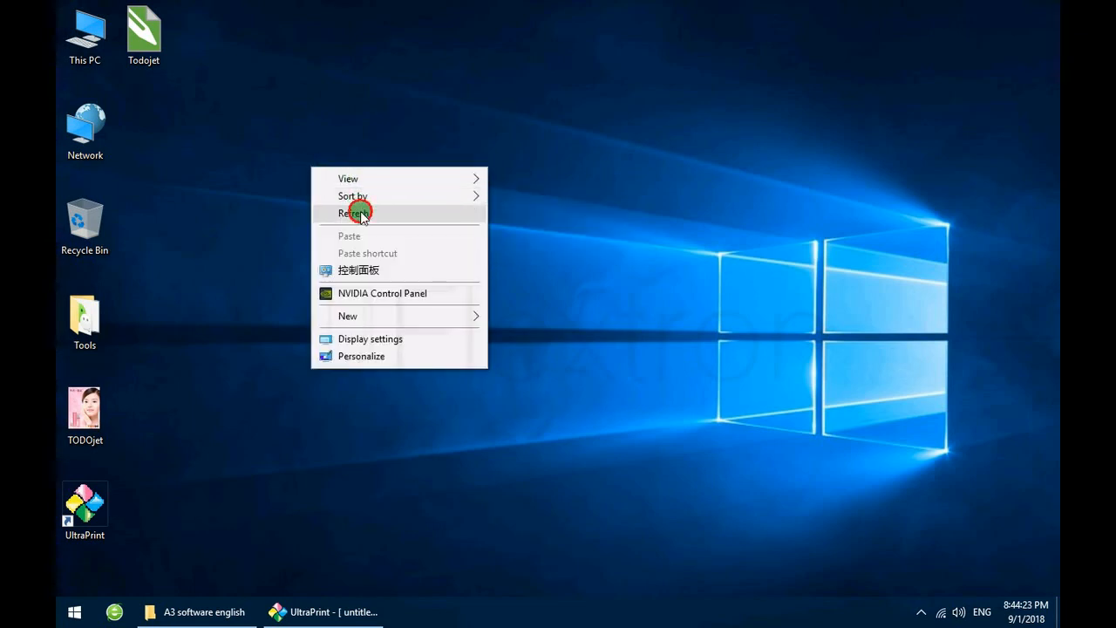
click(376, 212)
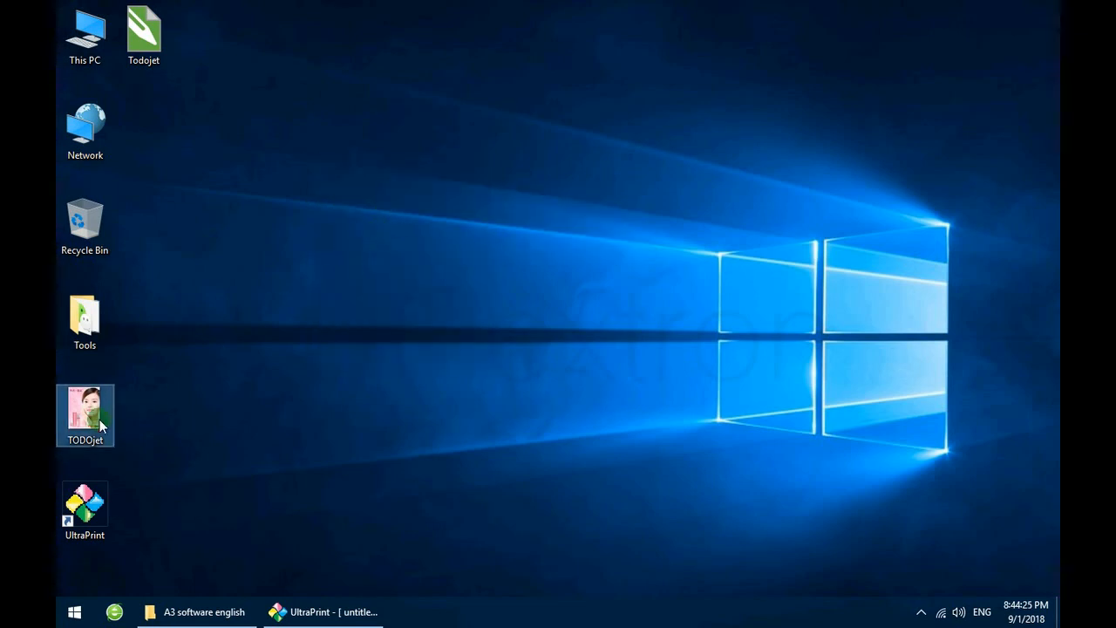
right_click(149, 43)
click(232, 380)
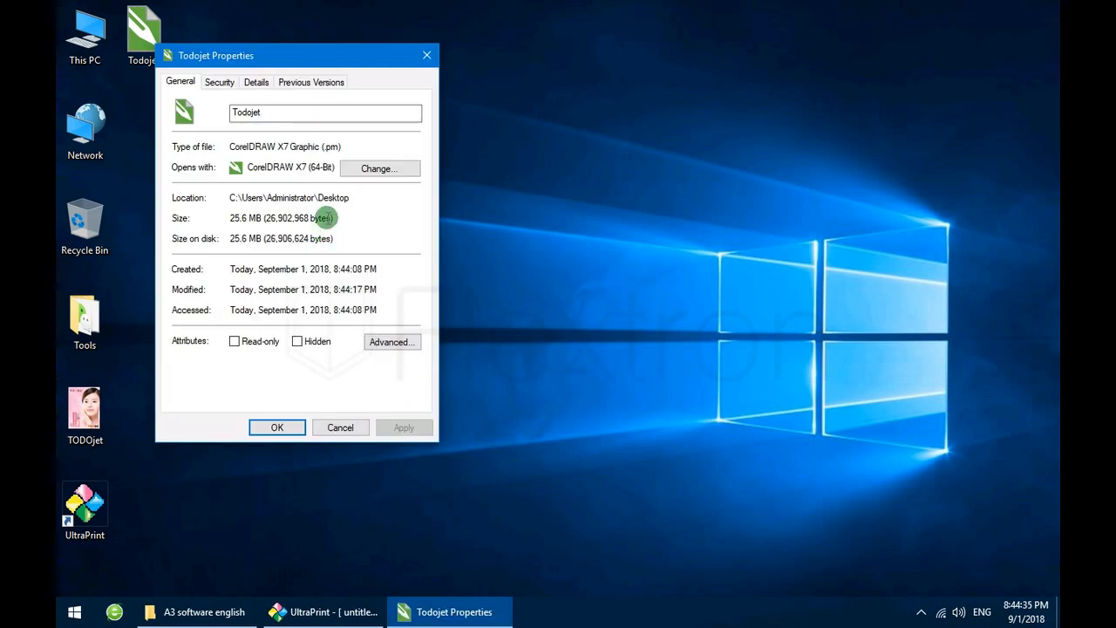
drag(338, 146, 323, 146)
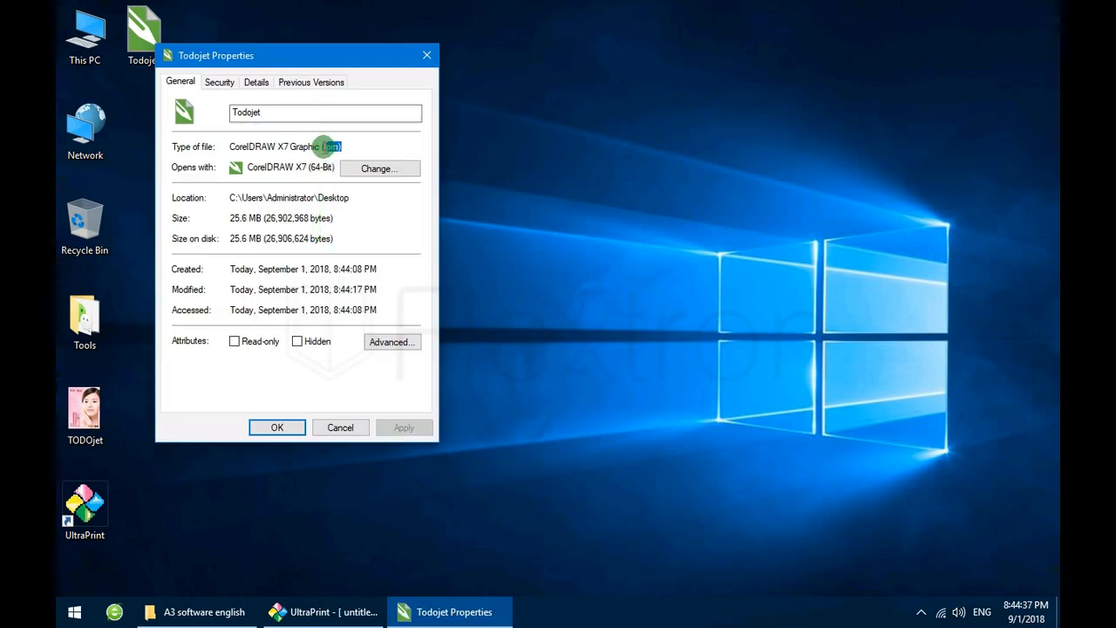
click(393, 220)
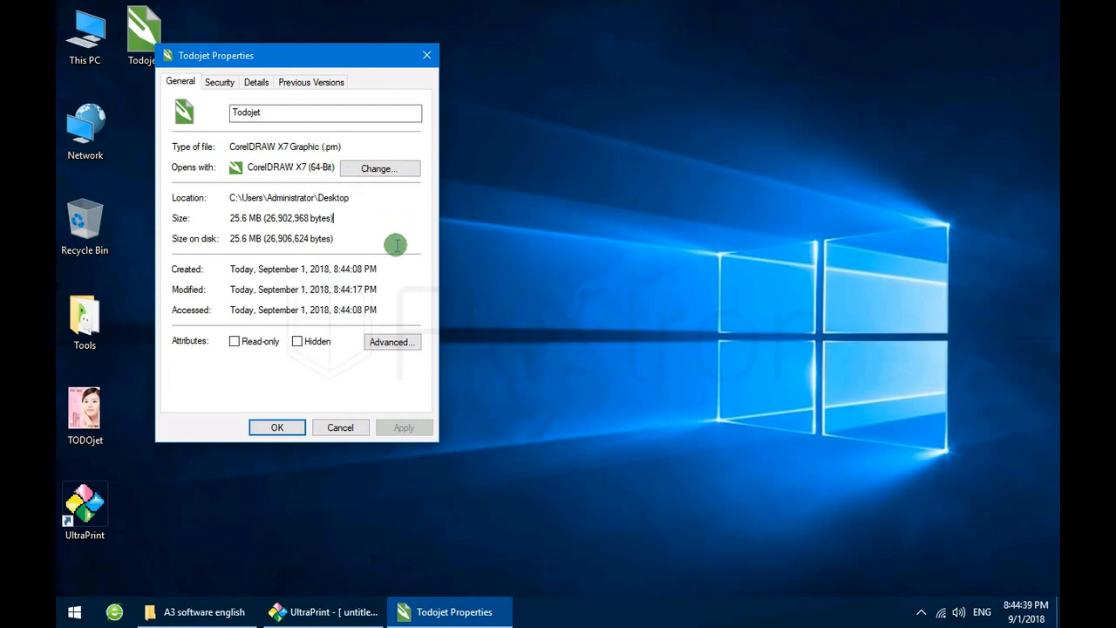
click(352, 429)
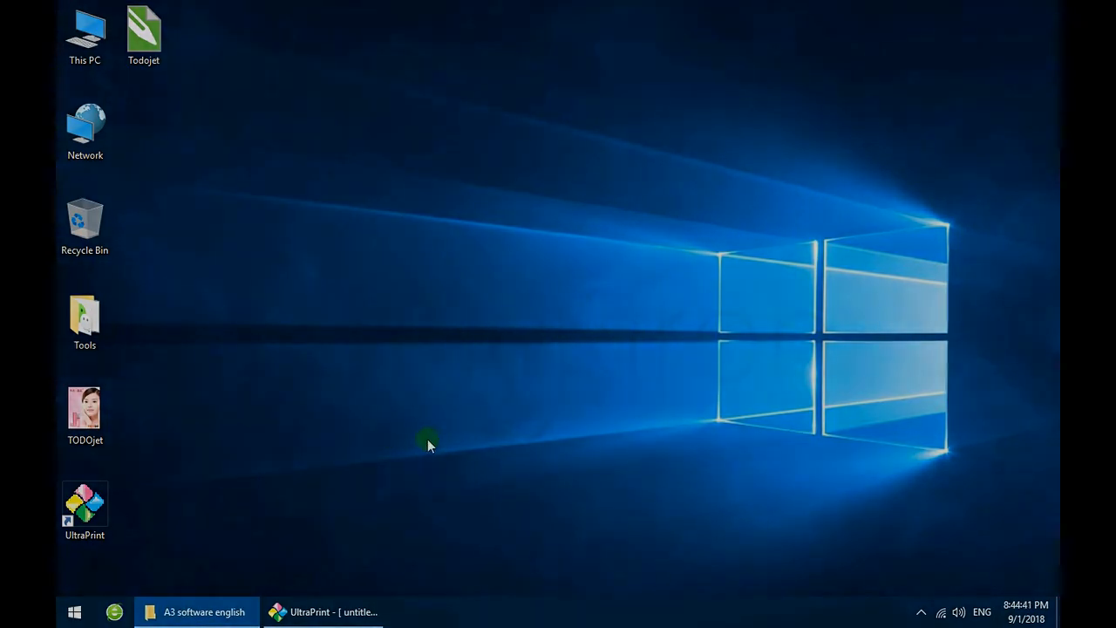